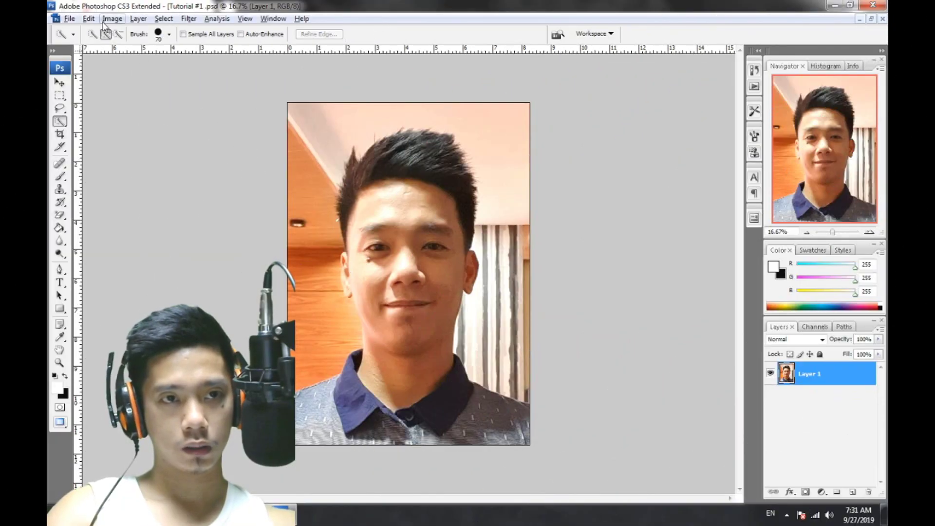
- Confirm the image at 2480 × 3508 px and 300 ppi, and duplicate Layer 1 as Layer 1 copy
left_click(108, 19)
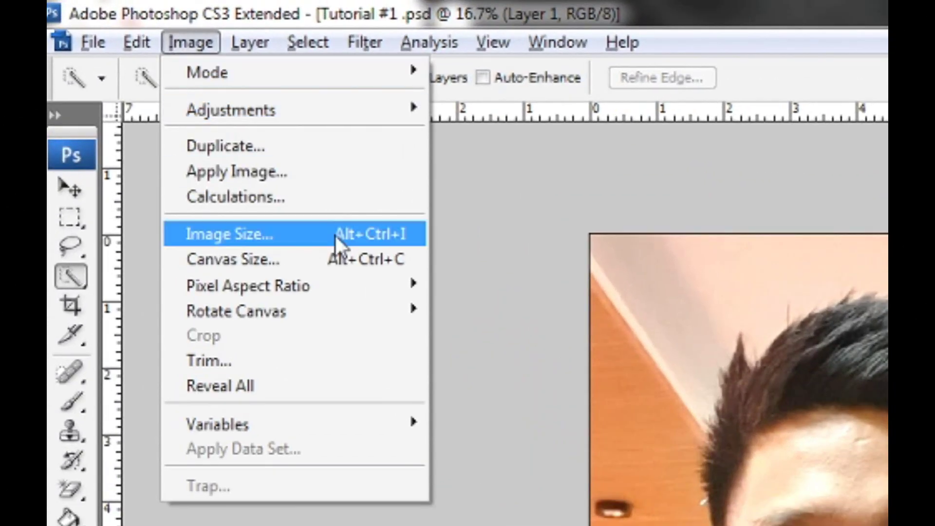
left_click(334, 236)
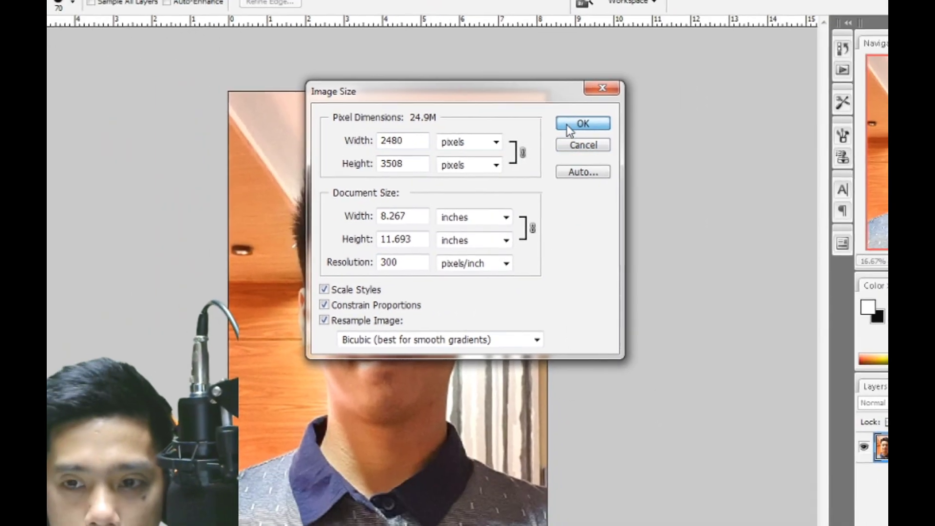
left_click(580, 122)
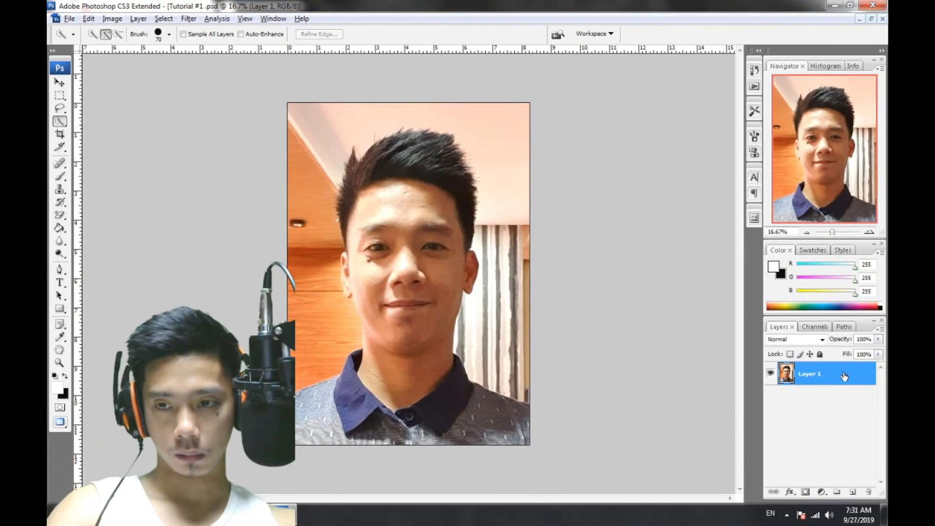
right_click(843, 375)
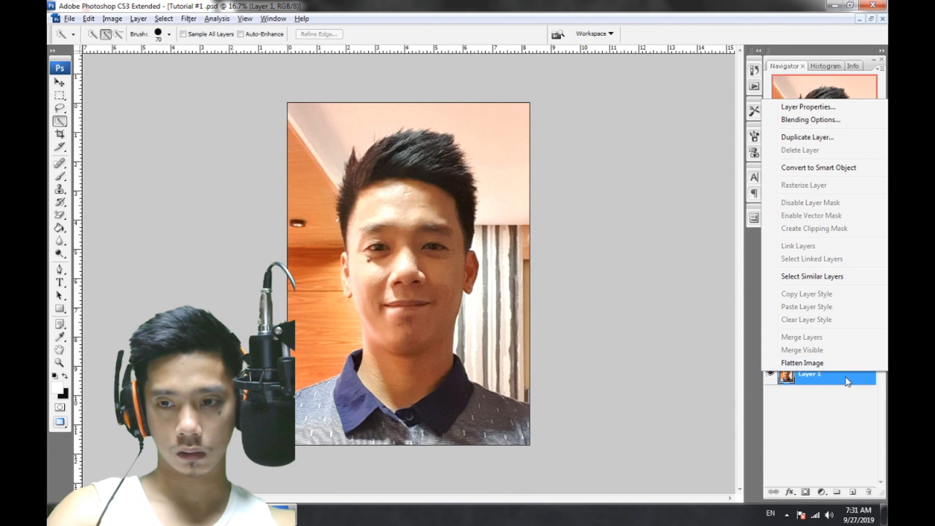
left_click(845, 380)
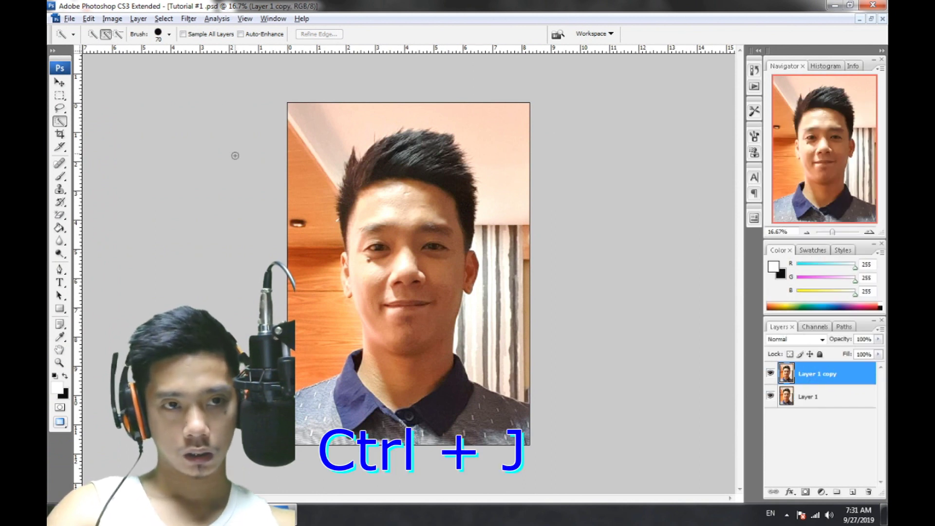
left_click(59, 120)
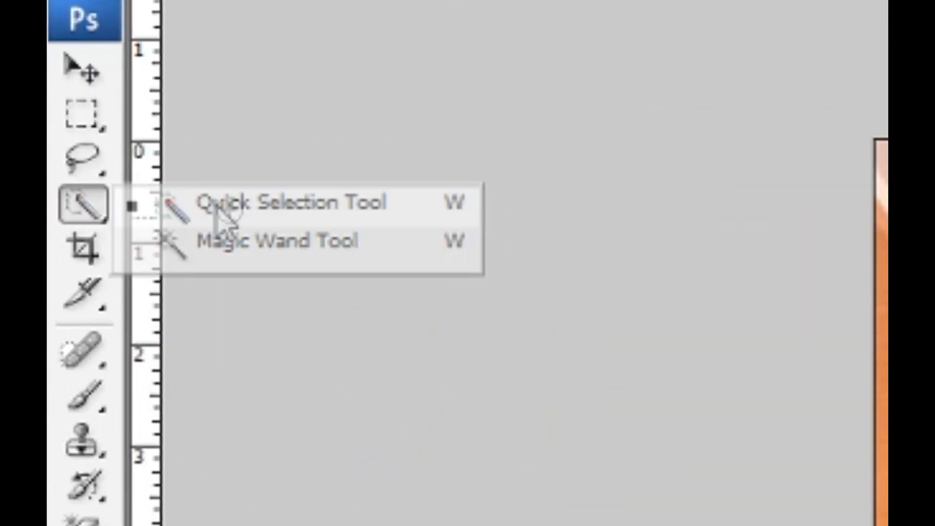
- Quick-select the person's hair, face and shirt on Layer 1 copy, leaving out the room
left_click(216, 207)
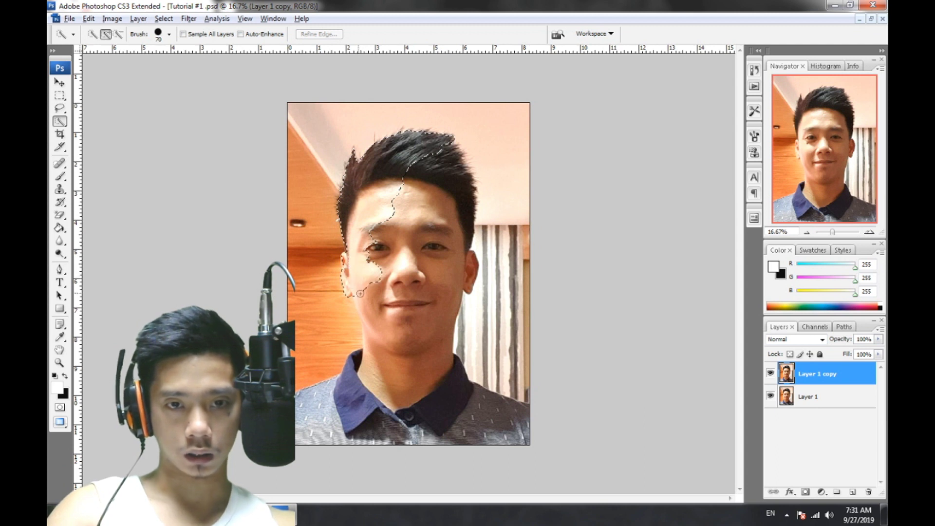
left_click_drag(424, 346, 418, 358)
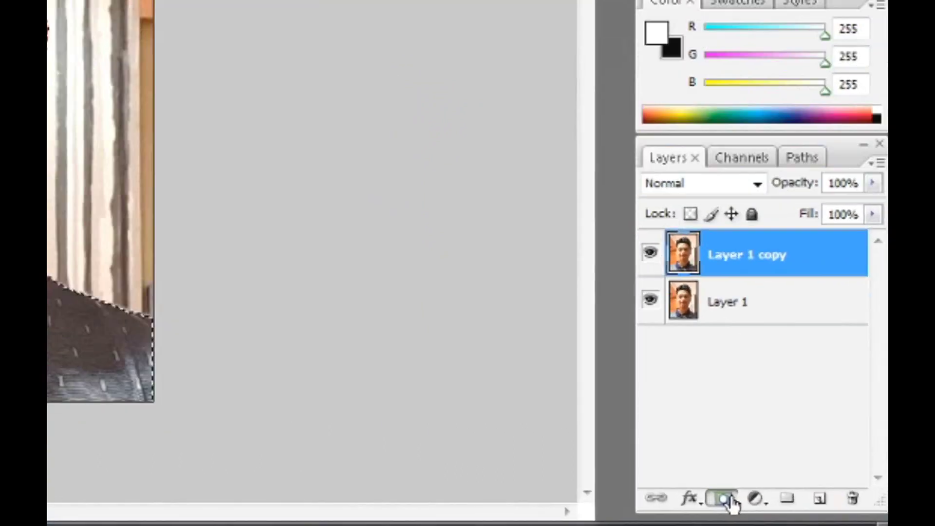
- Mask out the background and add a white Solid Color fill layer above Layer 1
left_click(806, 492)
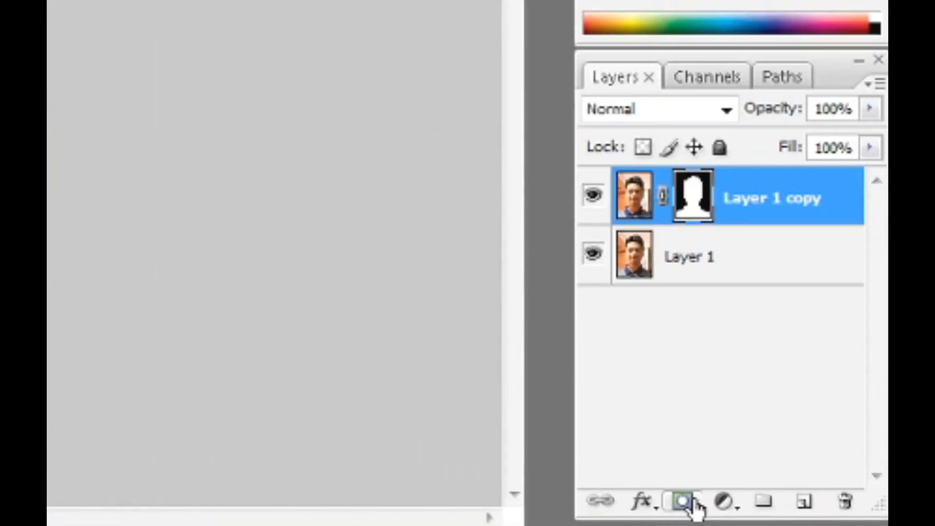
left_click(754, 265)
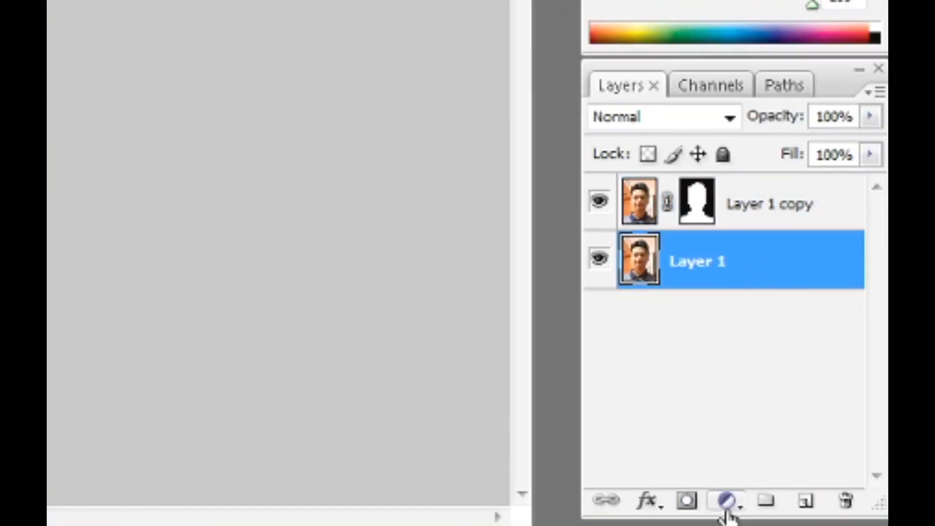
left_click(723, 501)
left_click(792, 82)
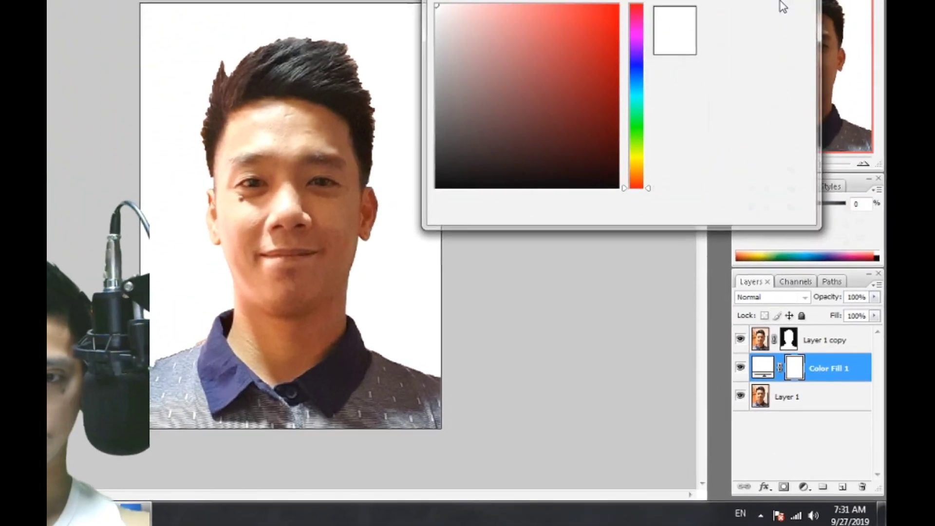
left_click(780, 6)
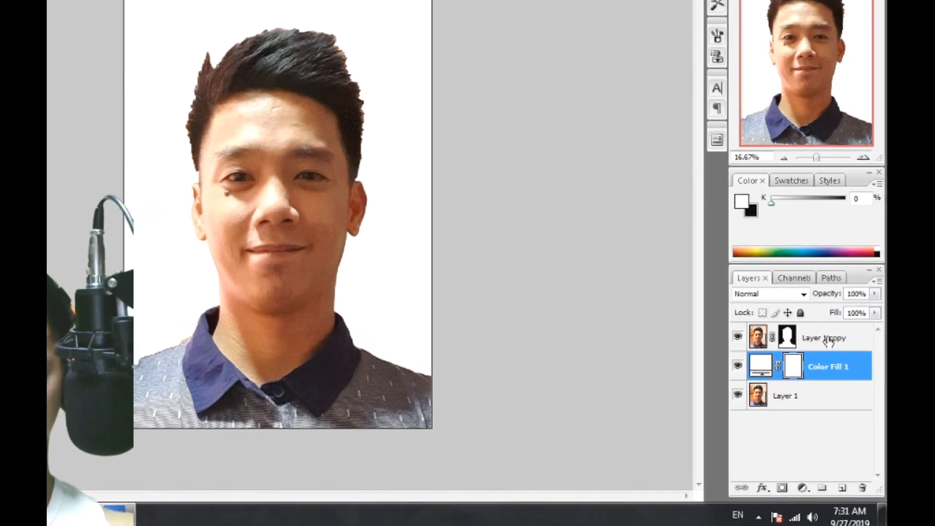
- Merge Layer 1 copy with Color Fill 1 into a single layer
left_click(828, 339, "shift")
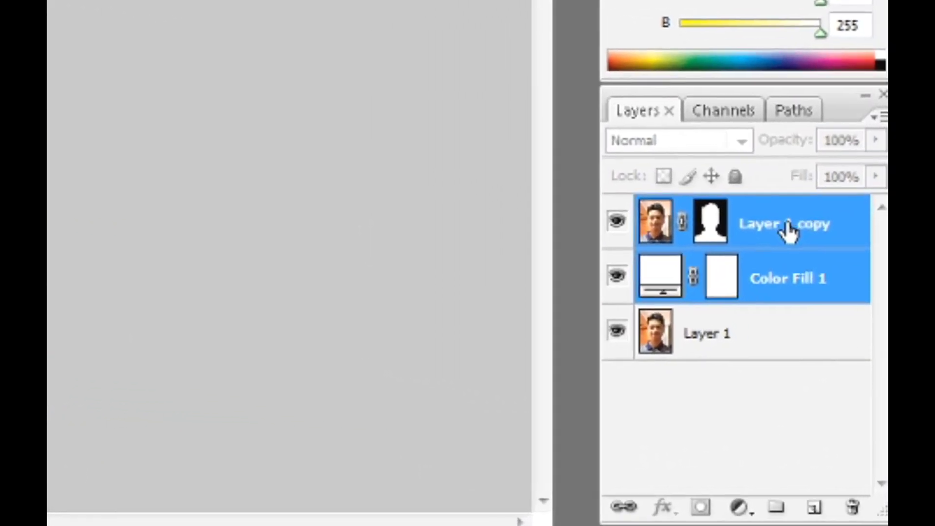
right_click(788, 232)
left_click(758, 124)
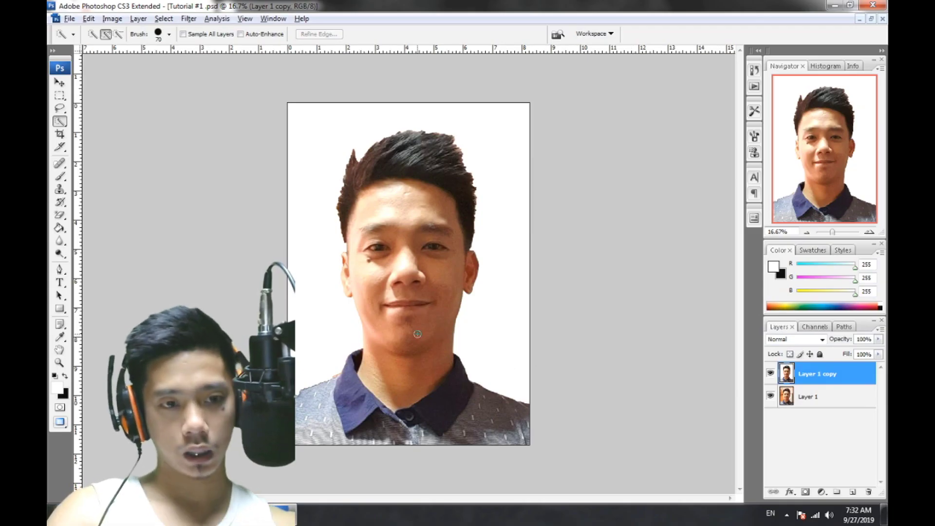
left_click(188, 19)
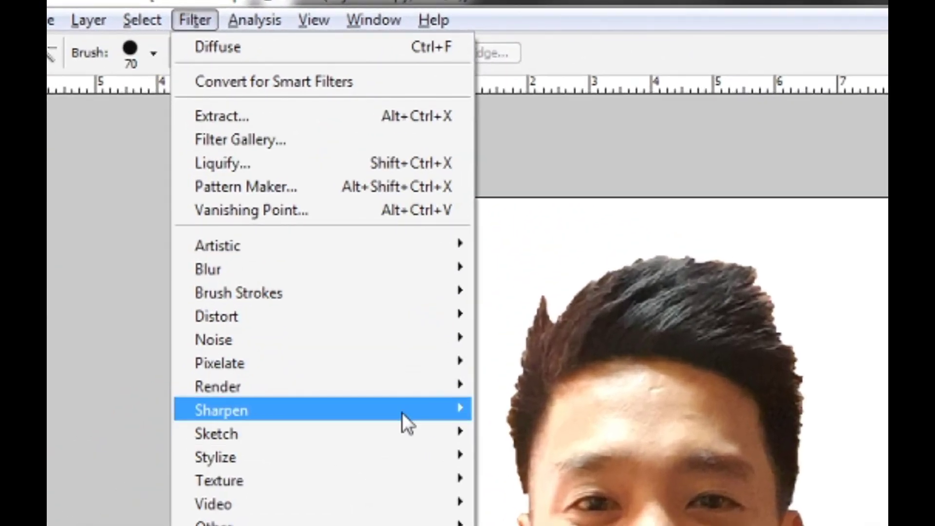
mouse_move(321, 410)
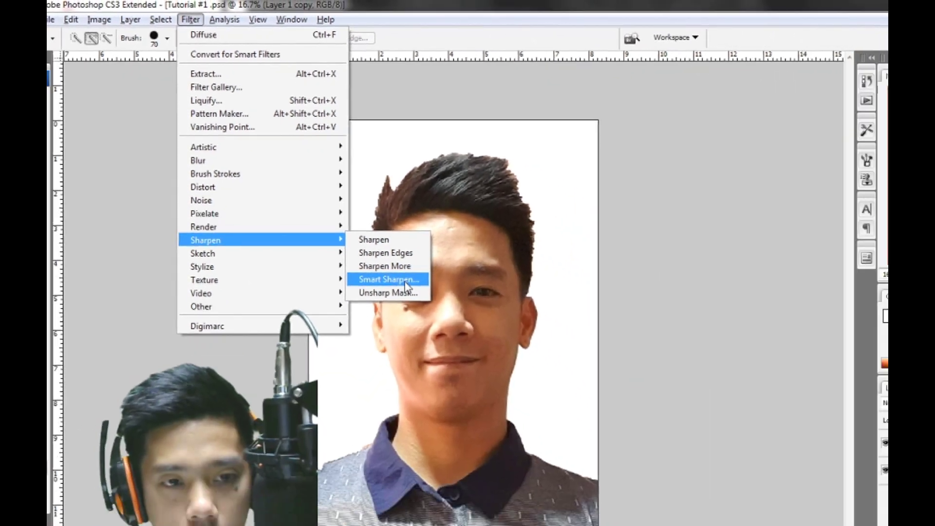
- Apply Smart Sharpen at 240% amount, 3.0 px radius, removing Gaussian Blur
left_click(405, 281)
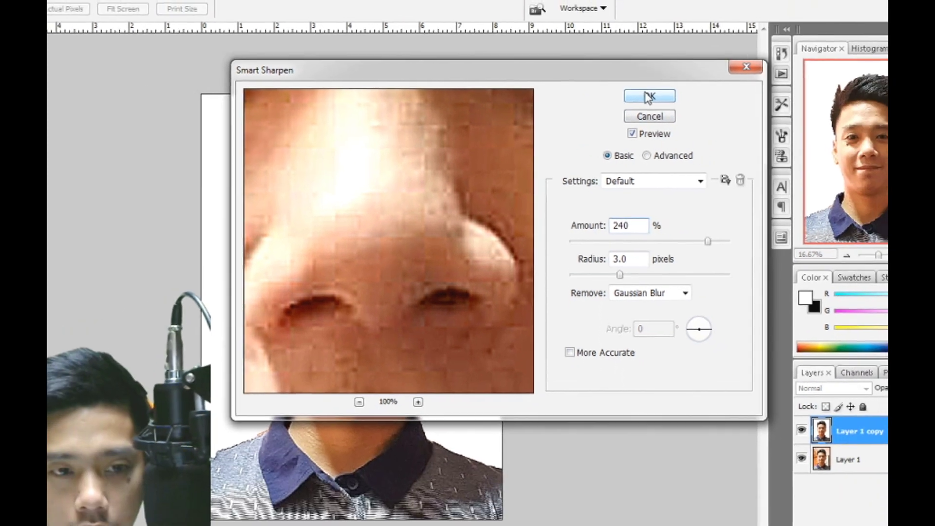
left_click(640, 84)
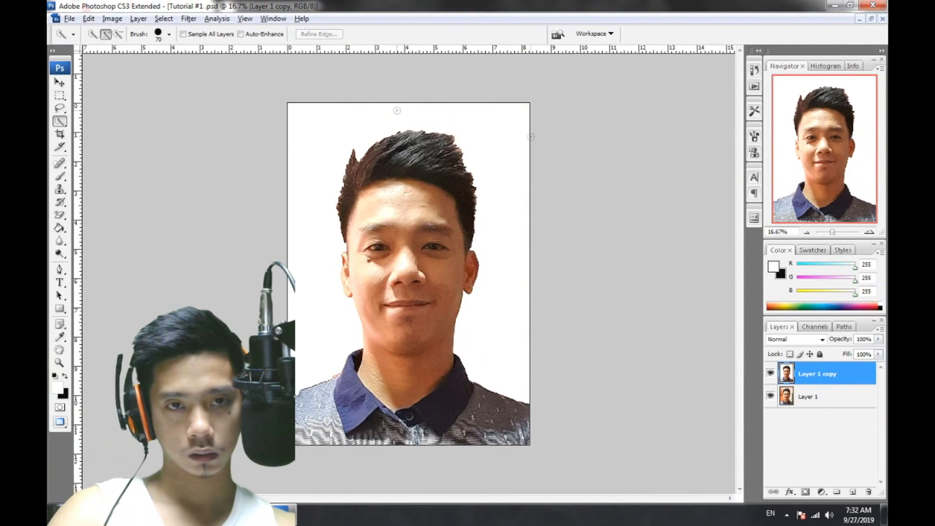
left_click(188, 18)
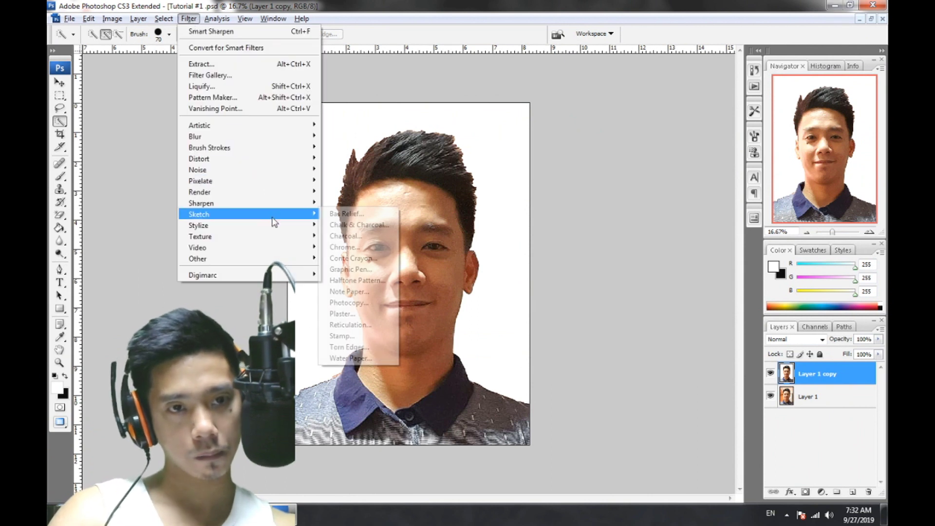
mouse_move(164, 264)
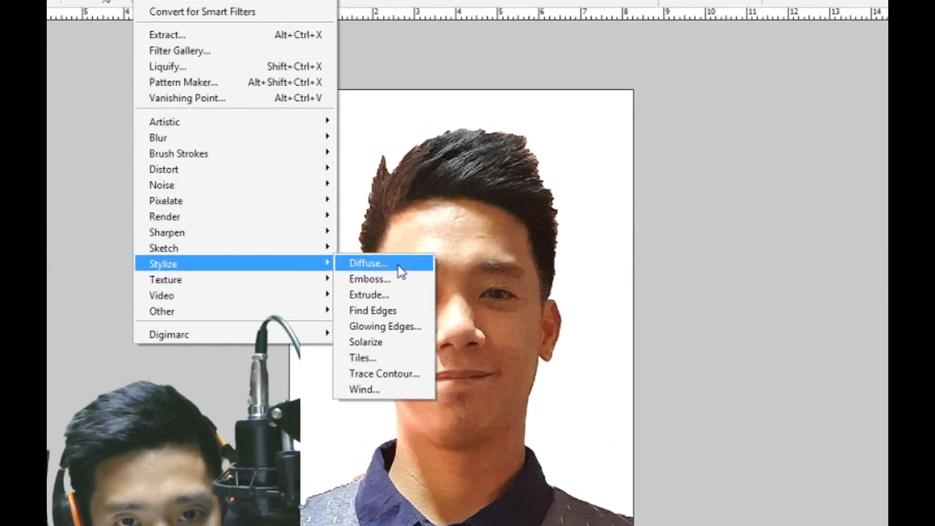
- Apply Anisotropic Diffuse to Layer 1 copy and rotate the canvas 90° clockwise
left_click(360, 227)
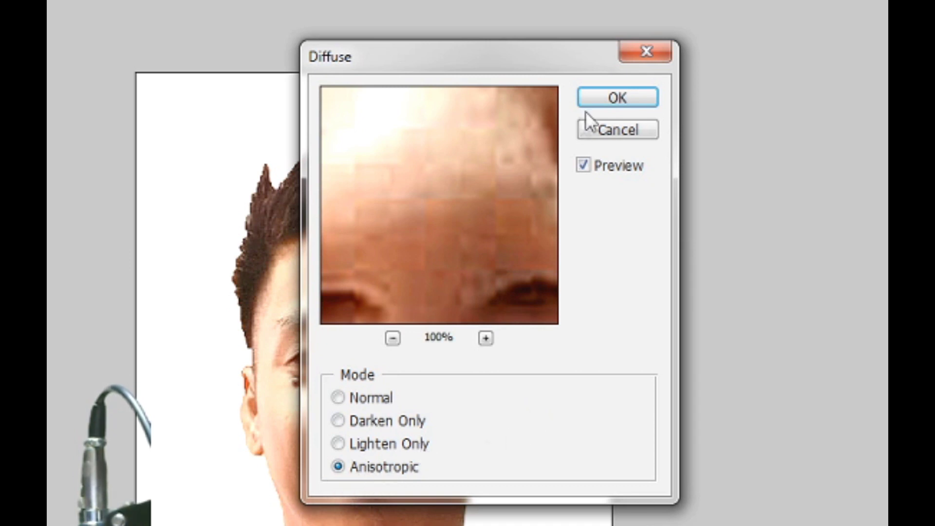
left_click(597, 99)
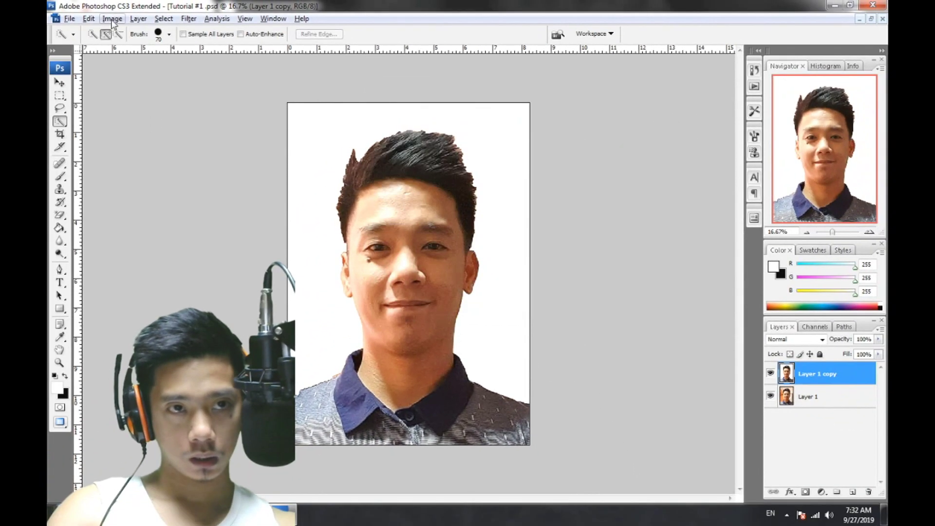
left_click(112, 21)
mouse_move(132, 136)
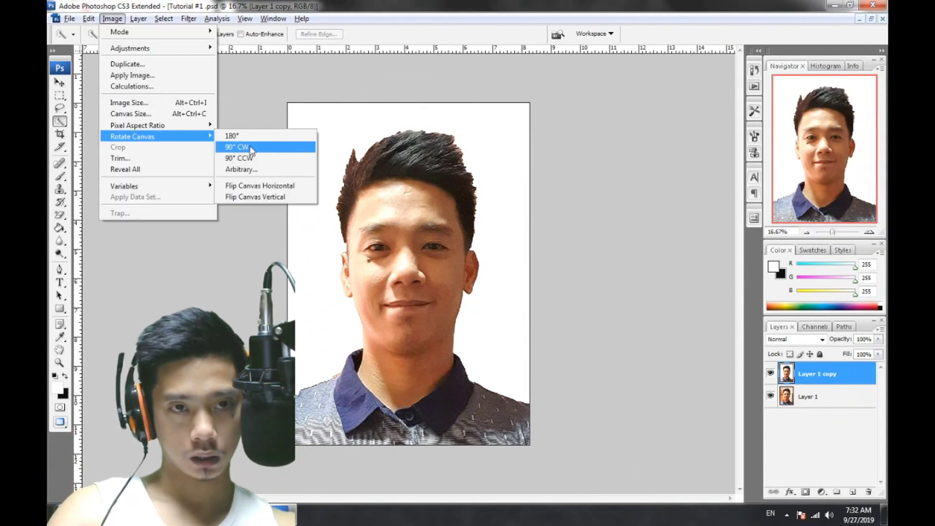
left_click(250, 147)
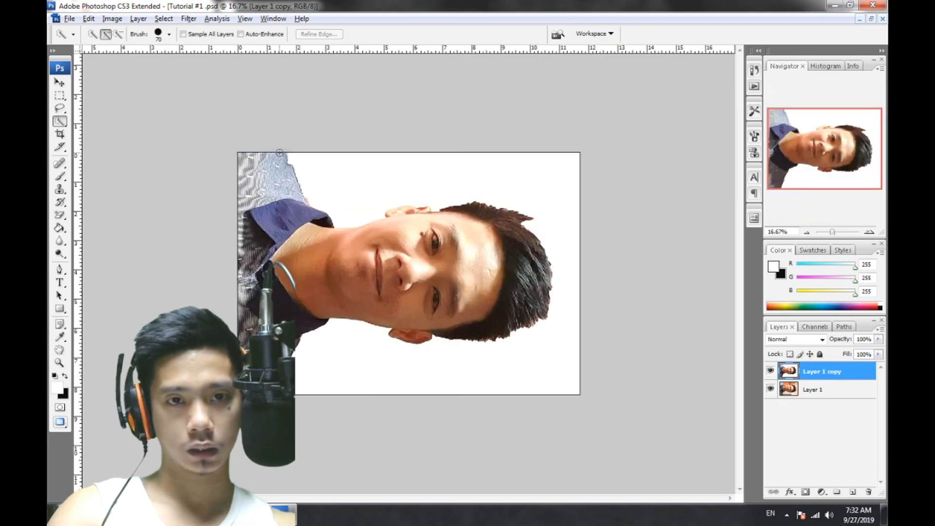
left_click(214, 18)
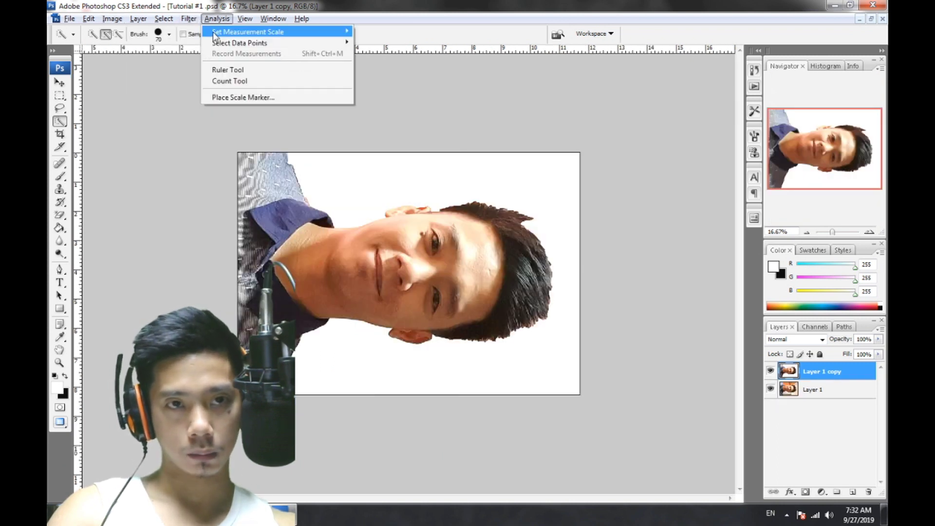
left_click(189, 19)
- Rotate the canvas 90° clockwise, reapply Diffuse, and rotate another 90° clockwise
left_click(112, 19)
mouse_move(132, 136)
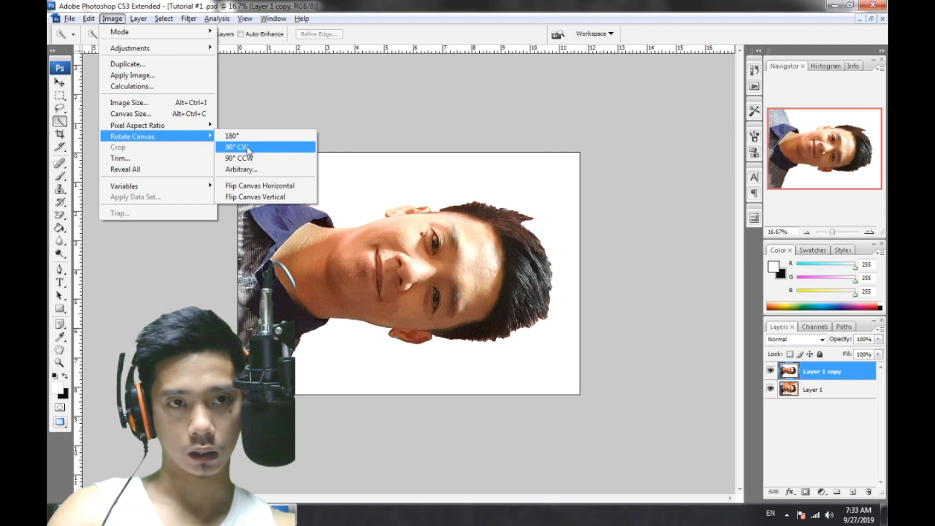
left_click(247, 147)
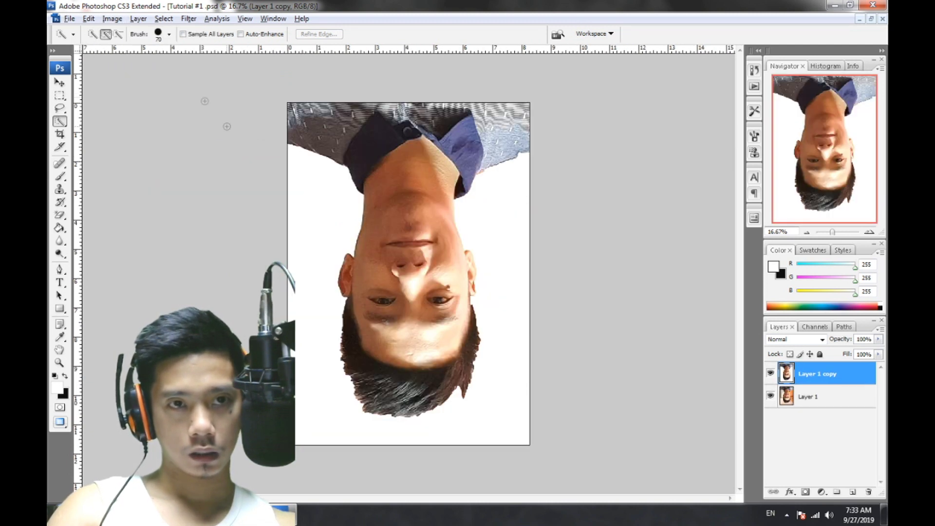
left_click(189, 18)
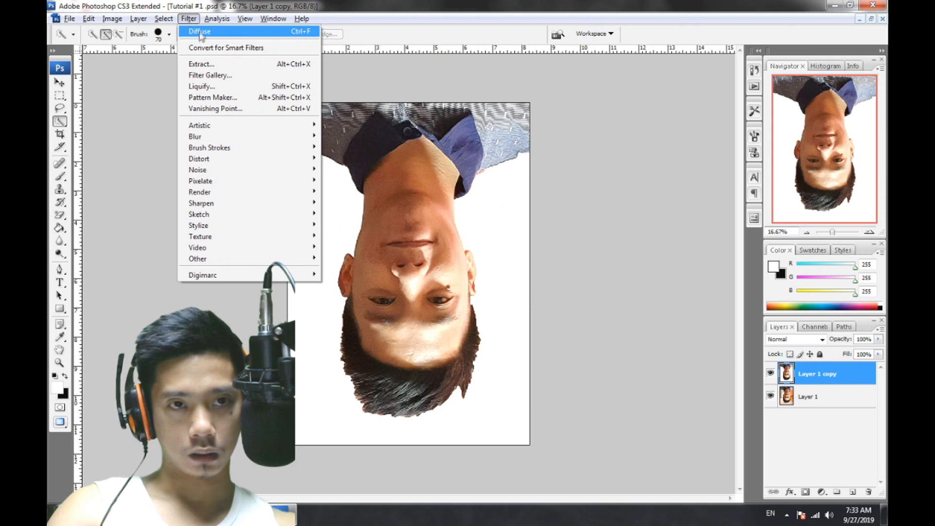
left_click(200, 32)
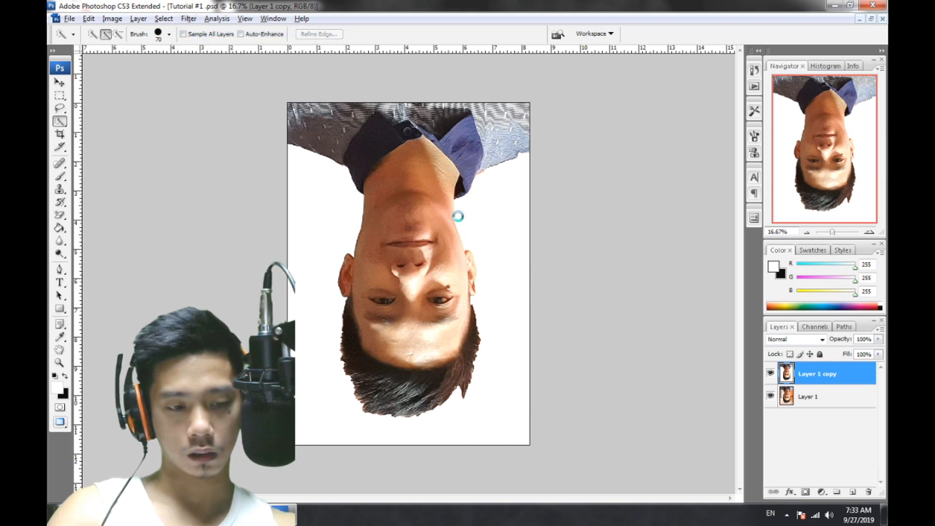
left_click(112, 18)
mouse_move(132, 136)
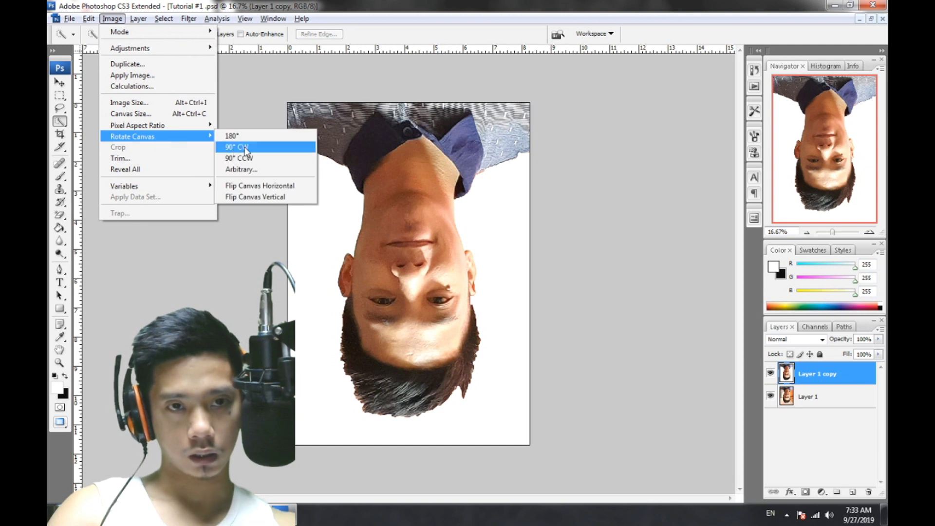
left_click(246, 147)
- Reapply Diffuse and rotate the canvas 90° clockwise back to upright
left_click(188, 19)
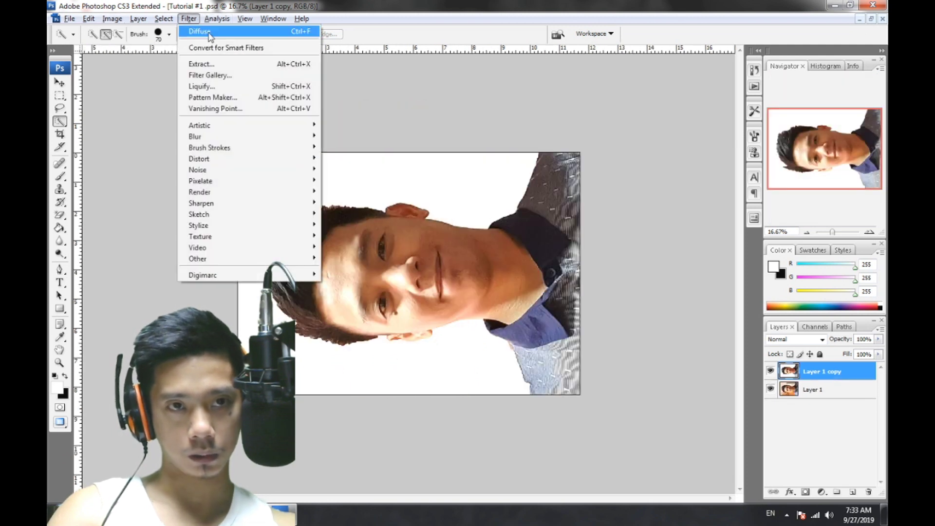
left_click(210, 33)
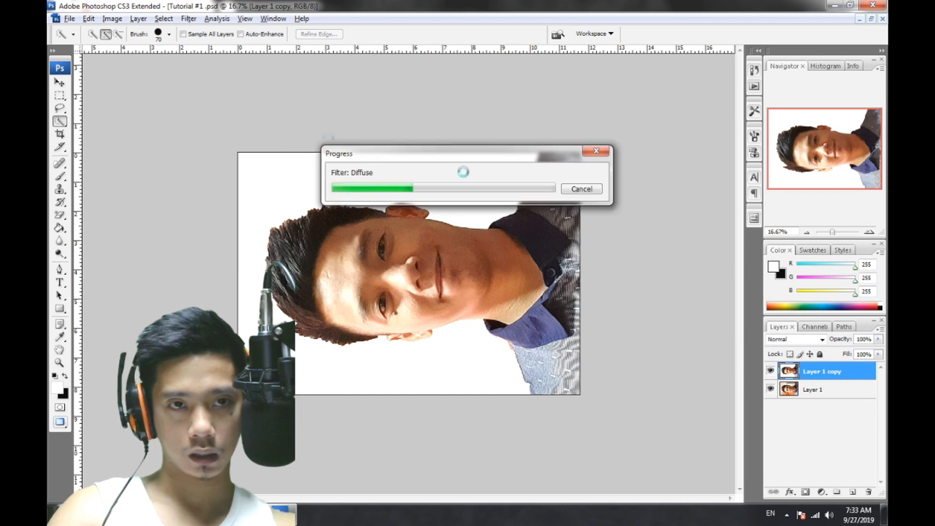
left_click(112, 19)
mouse_move(132, 135)
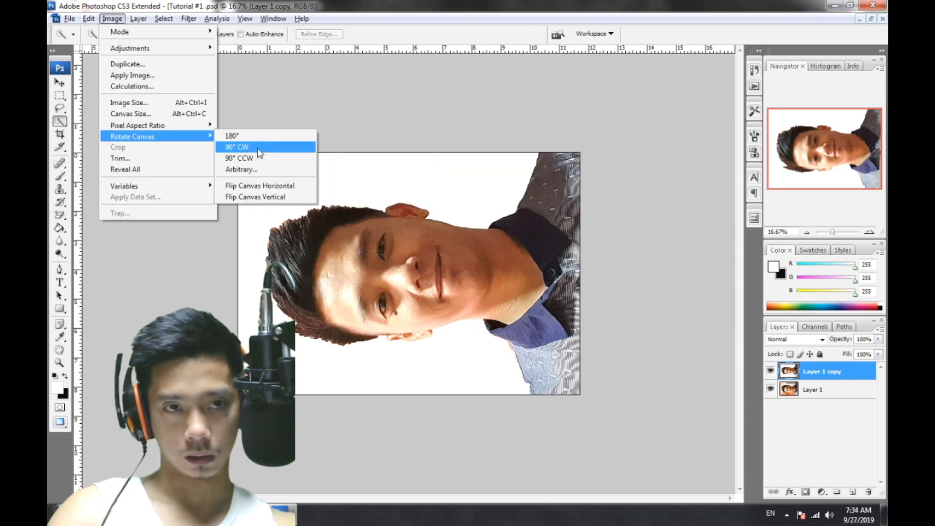
left_click(260, 147)
left_click(189, 18)
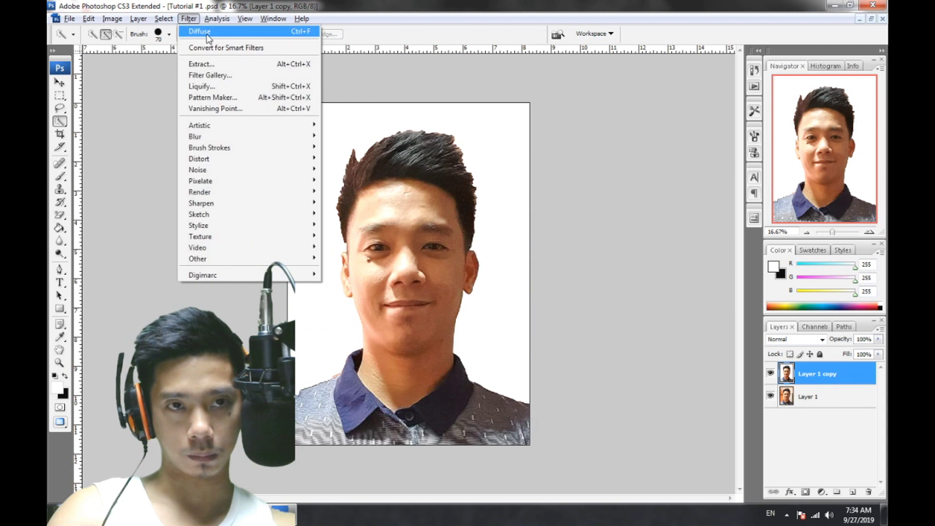
left_click(310, 272)
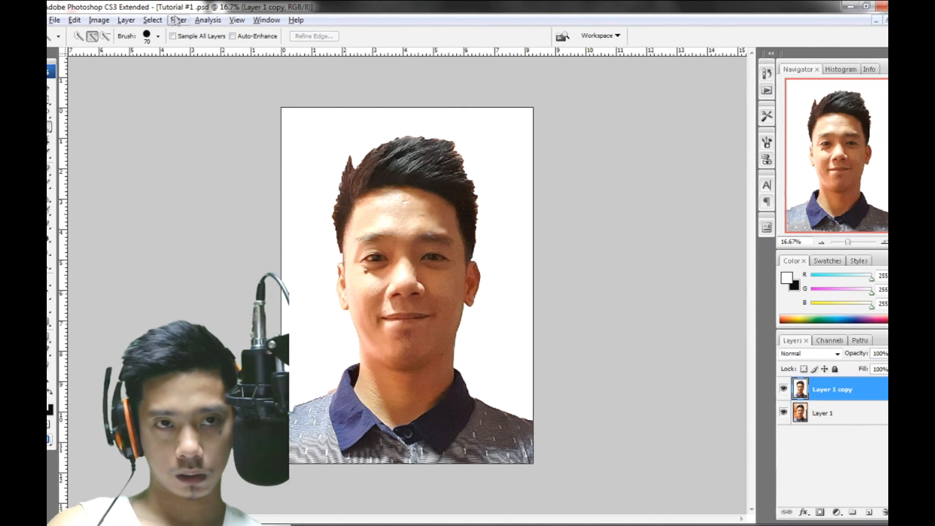
left_click(188, 19)
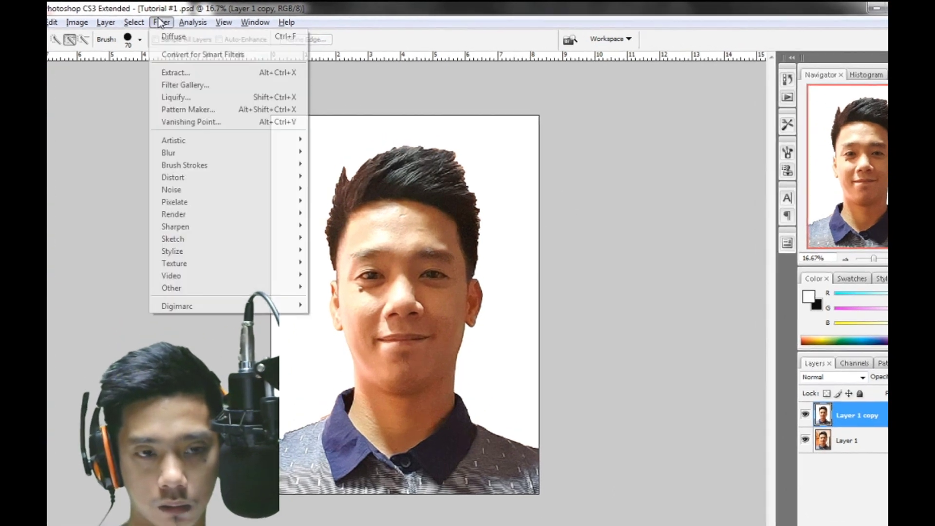
mouse_move(104, 290)
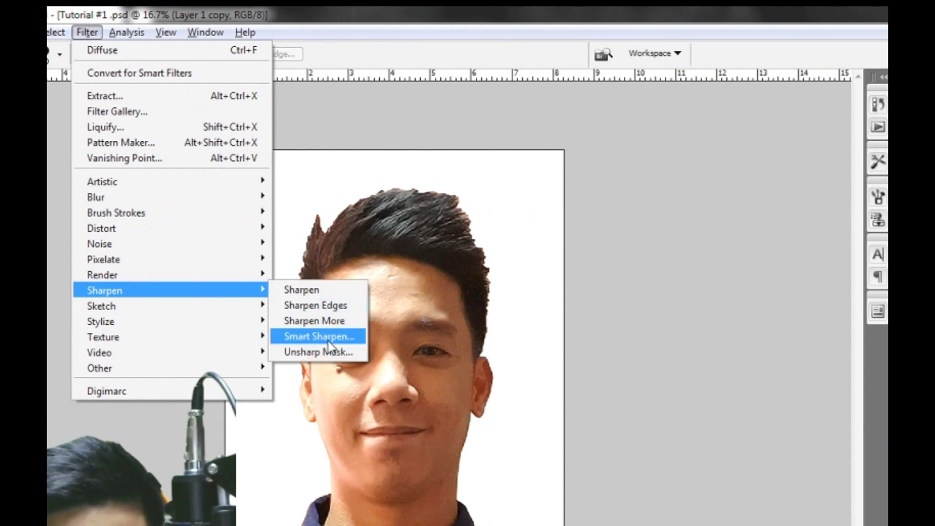
- Apply a second Smart Sharpen of 240%, 3.0 px radius, removing Gaussian Blur
left_click(328, 341)
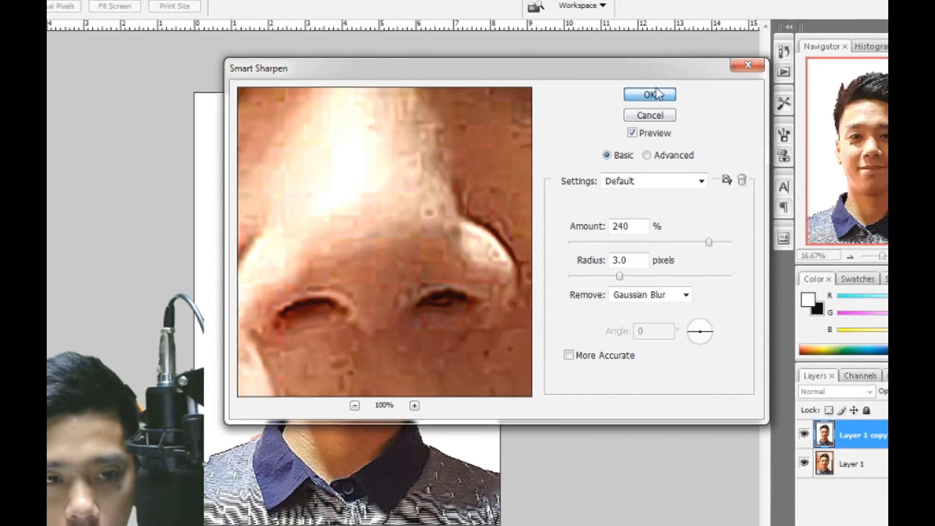
left_click(669, 87)
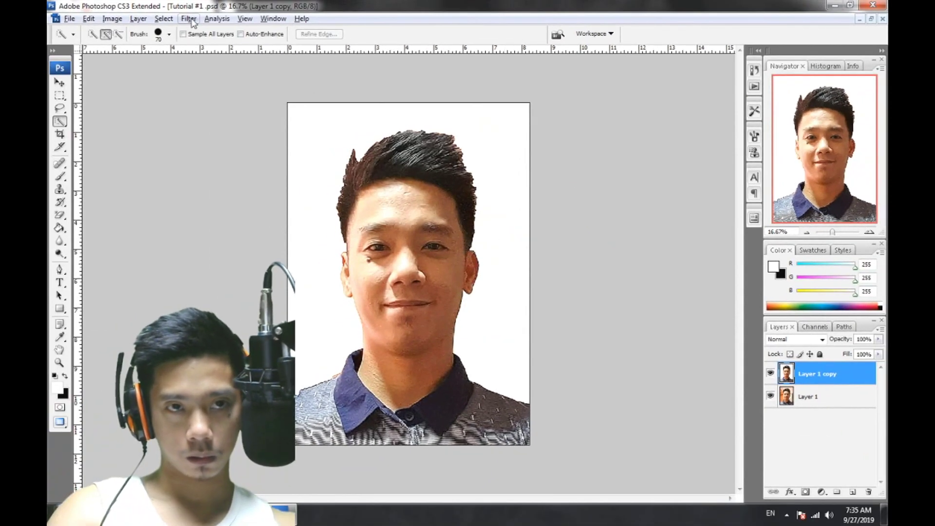
left_click(189, 20)
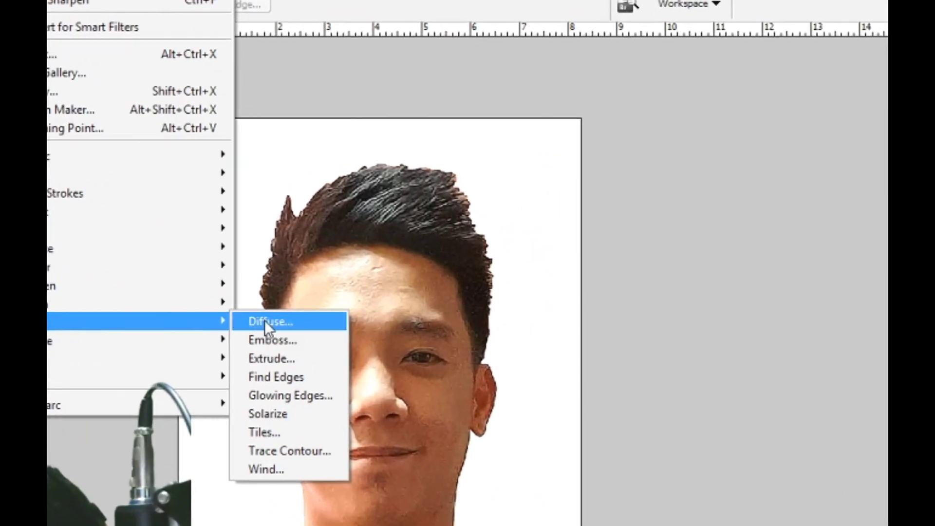
- Apply Anisotropic Diffuse, rotate the canvas 90° clockwise, and reapply Diffuse
left_click(266, 321)
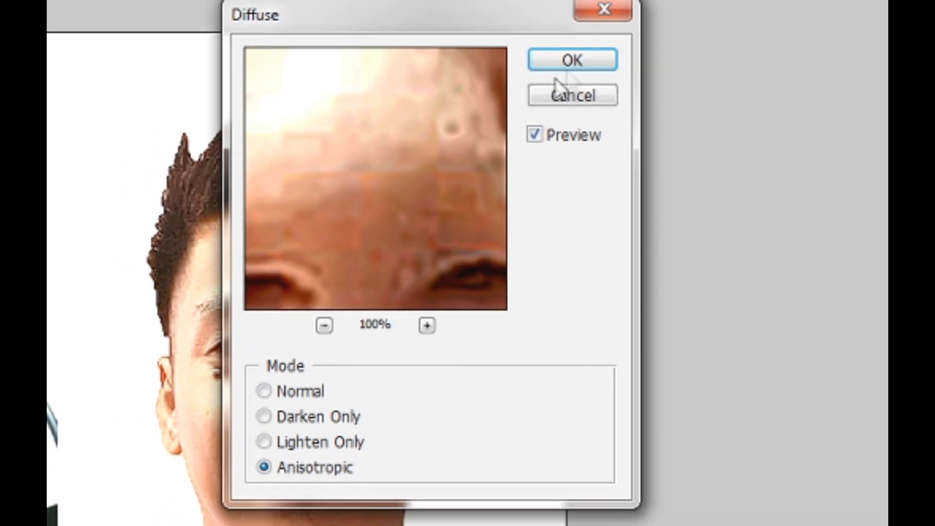
left_click(581, 47)
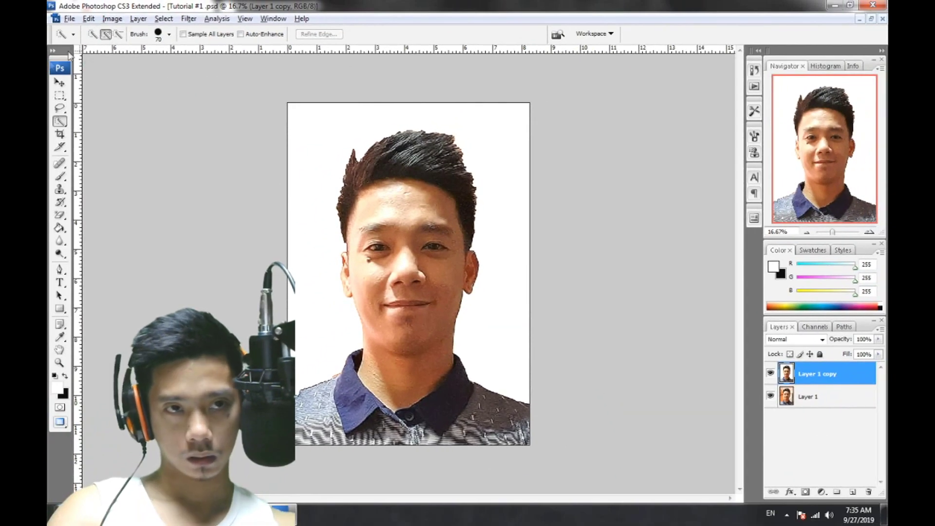
left_click(107, 22)
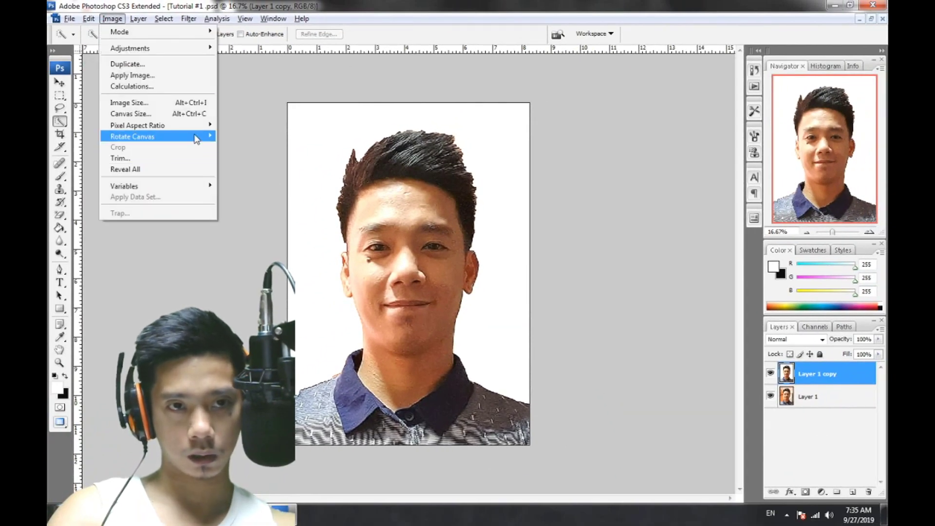
mouse_move(133, 136)
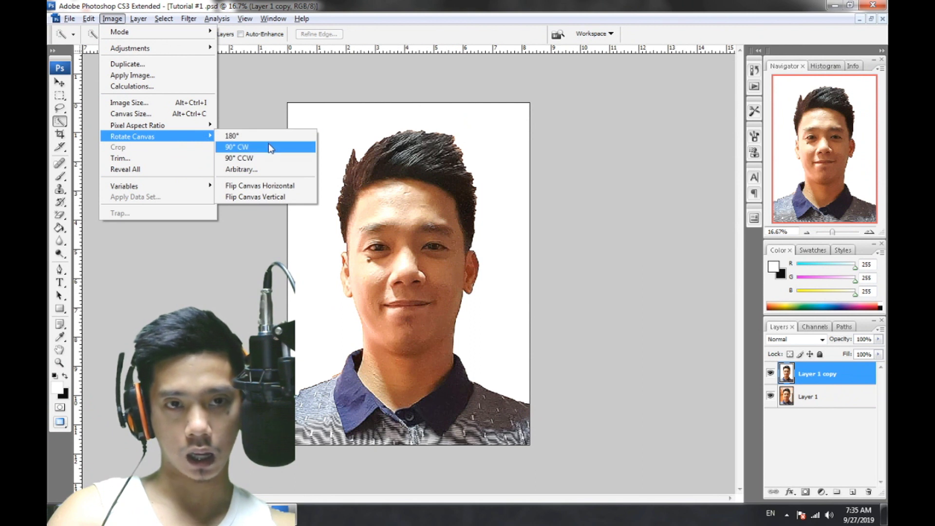
left_click(271, 148)
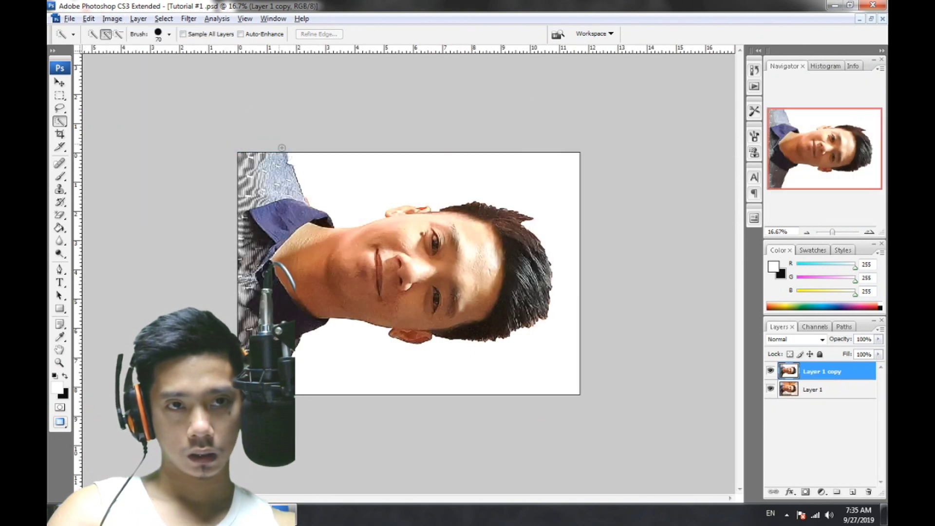
left_click(189, 19)
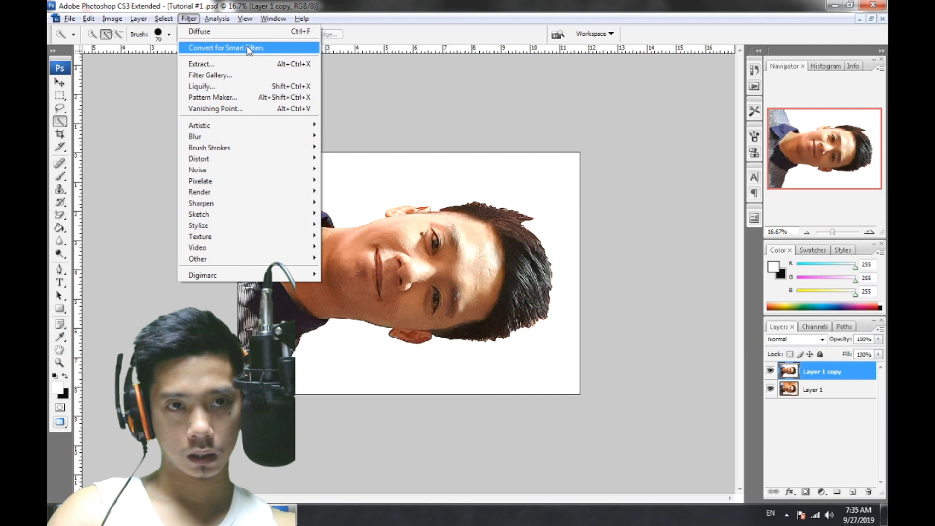
left_click(242, 32)
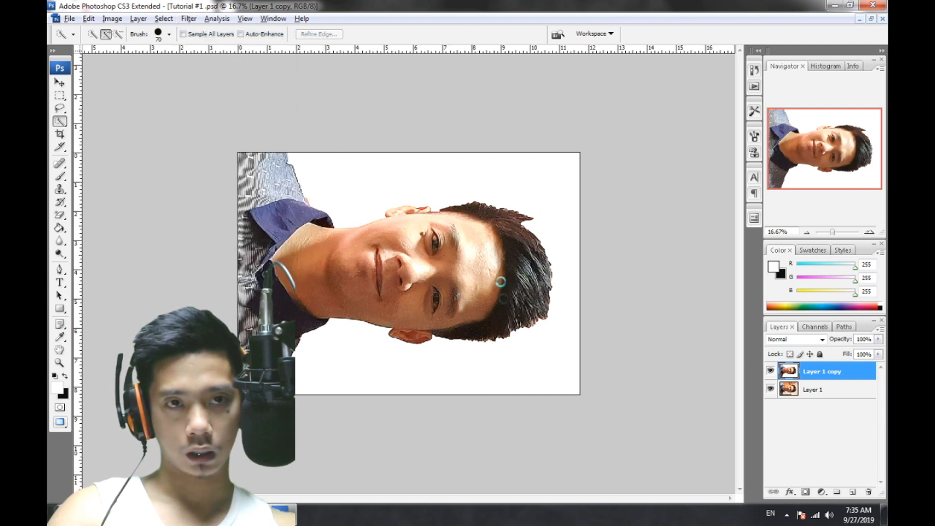
- Keep rotating the canvas 90° clockwise and diffusing until the portrait is upright
left_click(112, 18)
left_click(238, 149)
left_click(189, 19)
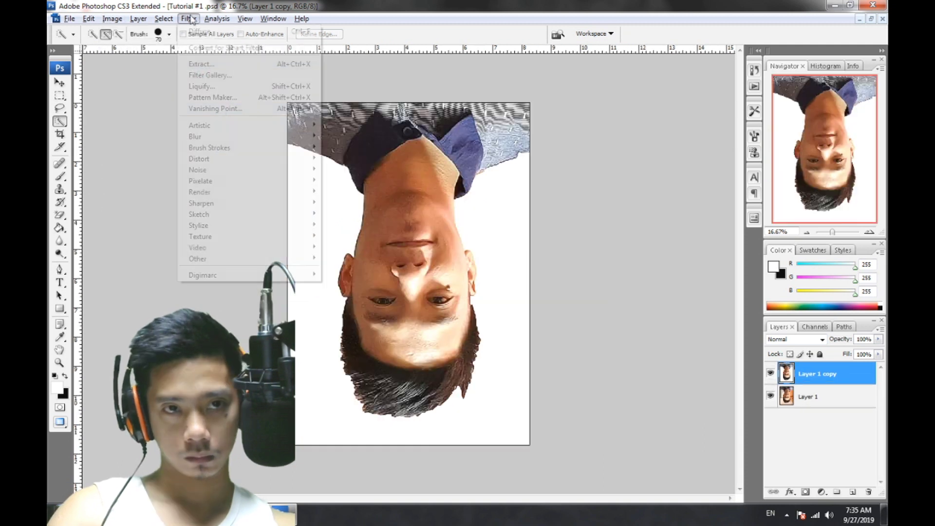
left_click(112, 19)
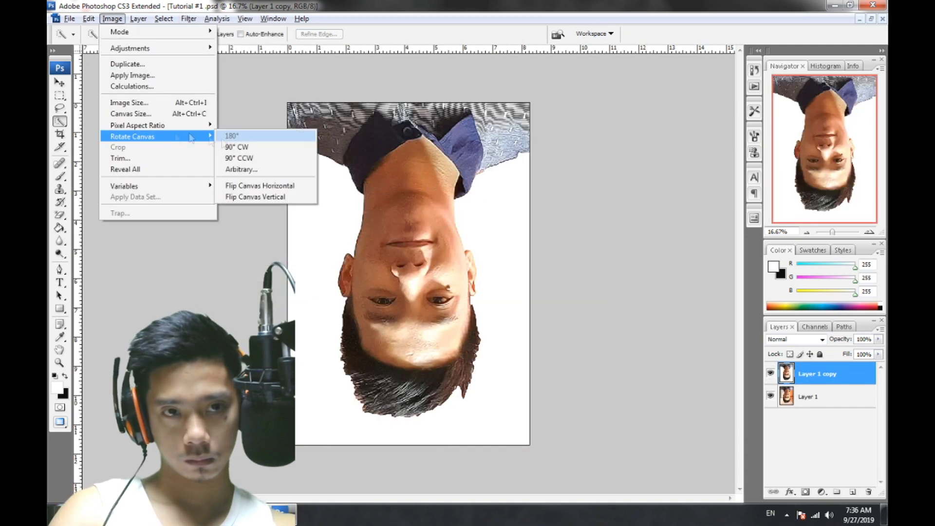
left_click(236, 146)
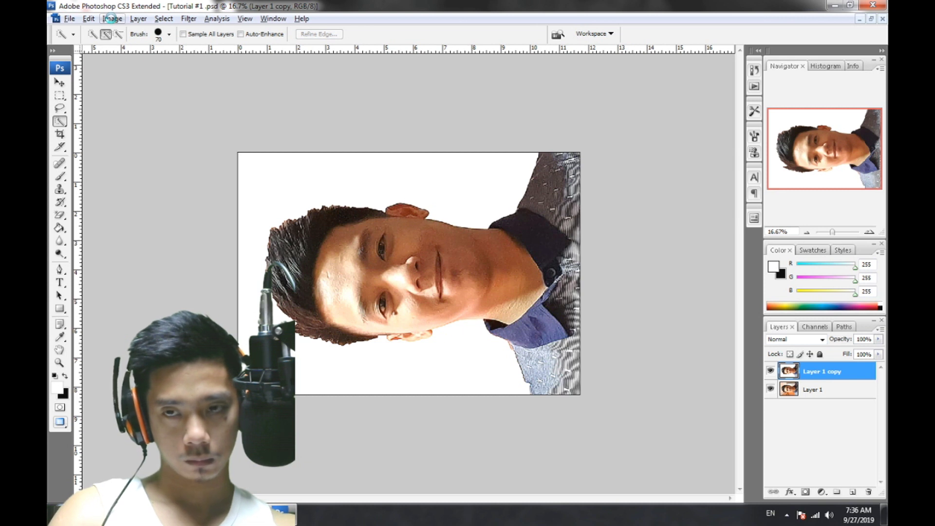
left_click(112, 18)
left_click(253, 148)
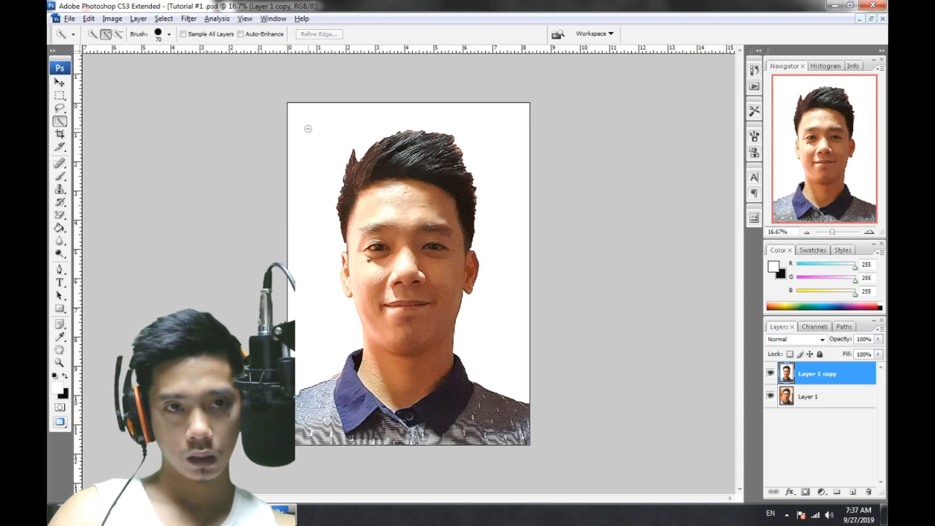
left_click(189, 19)
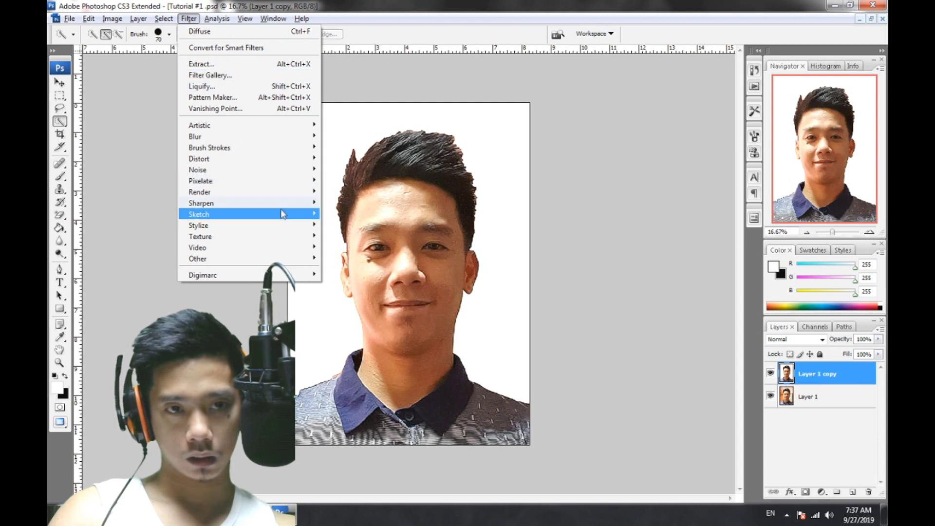
- Apply Smart Sharpen at 240% and 3.0 px, then toggle Layer 1 copy's visibility to compare
mouse_move(201, 203)
left_click(355, 236)
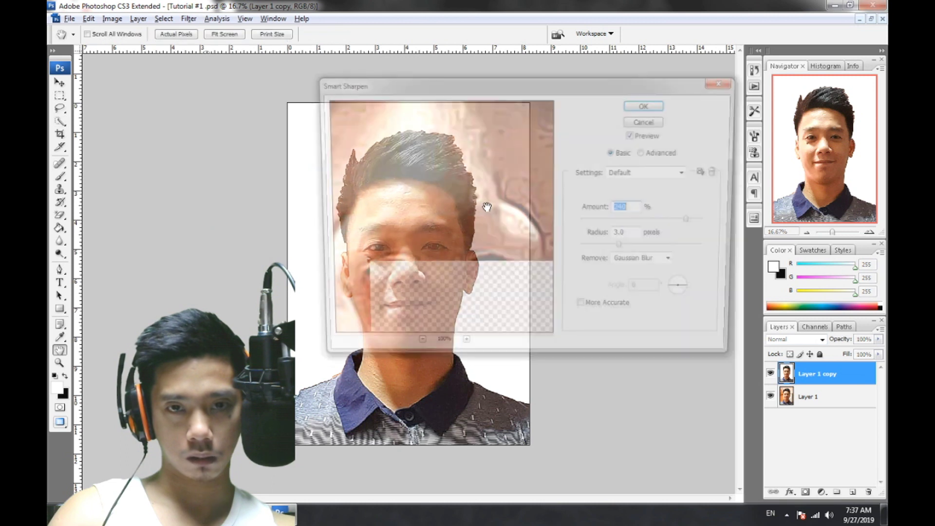
left_click(661, 105)
key("w")
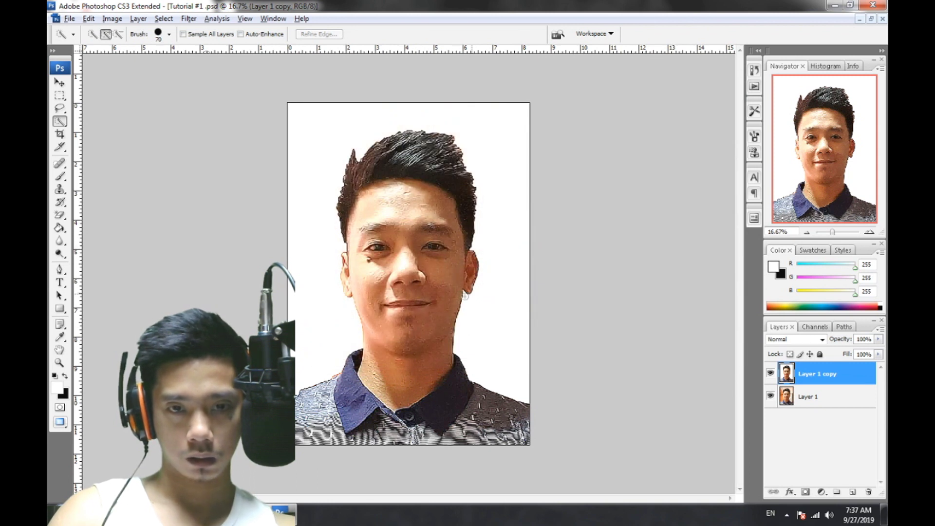
left_click(771, 373)
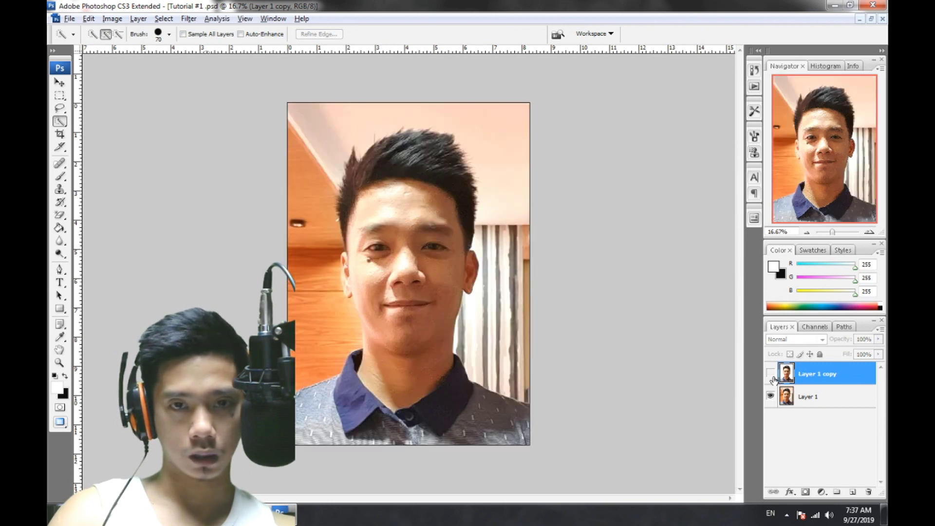
left_click(772, 376)
left_click(770, 373)
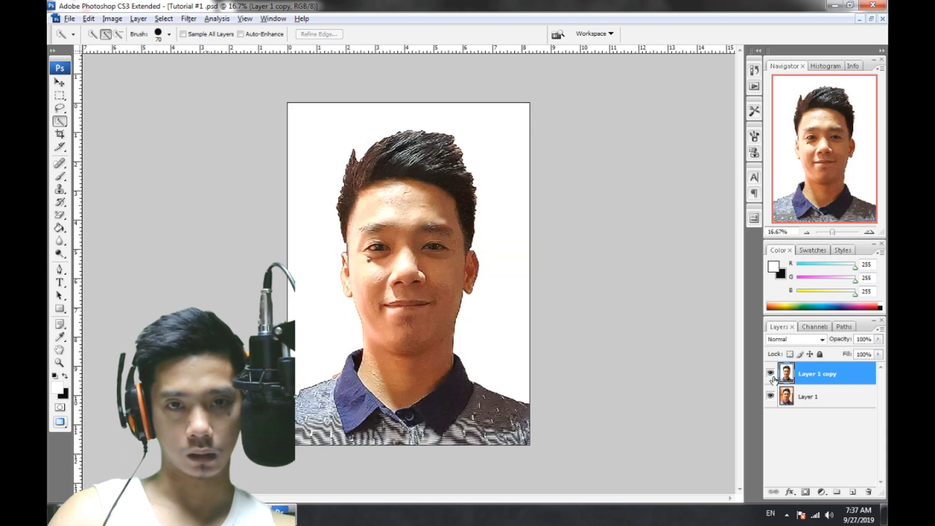
- Delete the original Layer 1 and confirm the deletion
left_click(837, 396)
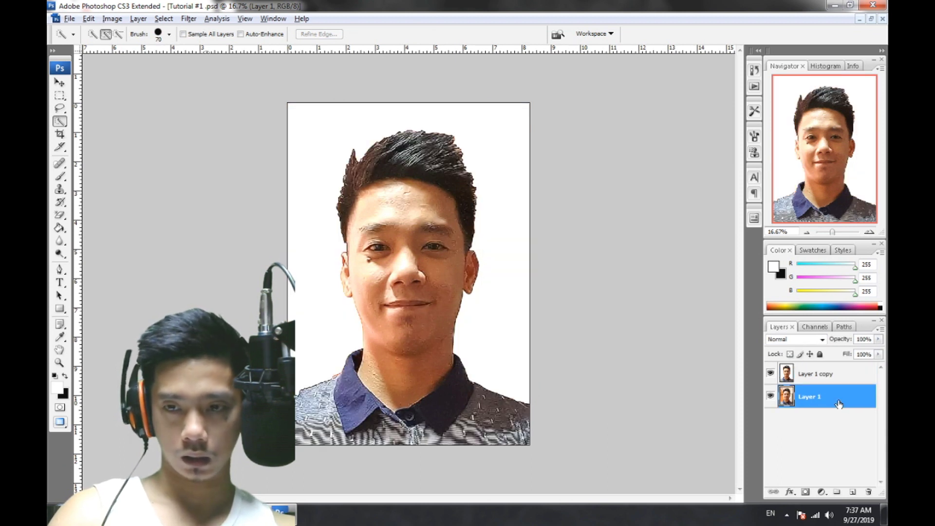
left_click(868, 492)
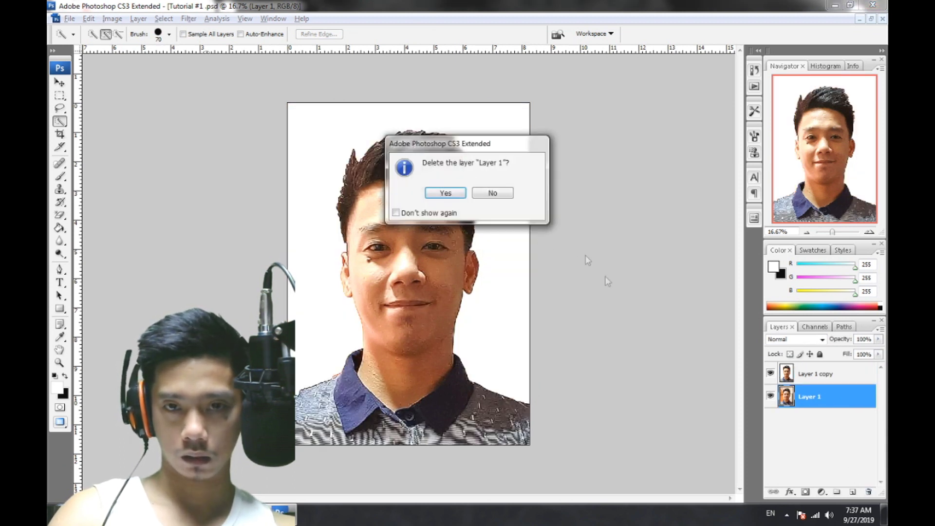
left_click(440, 196)
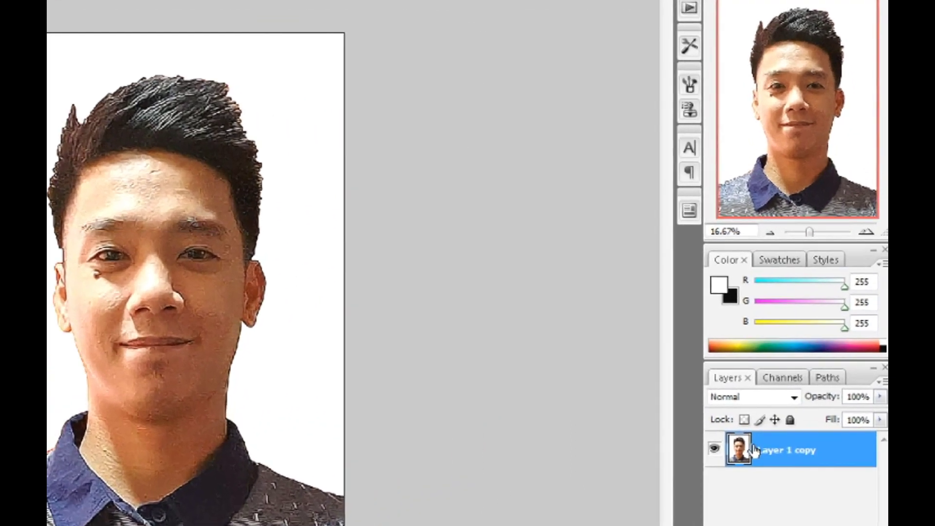
- Convert Layer 1 copy to a smart object and duplicate it
right_click(818, 372)
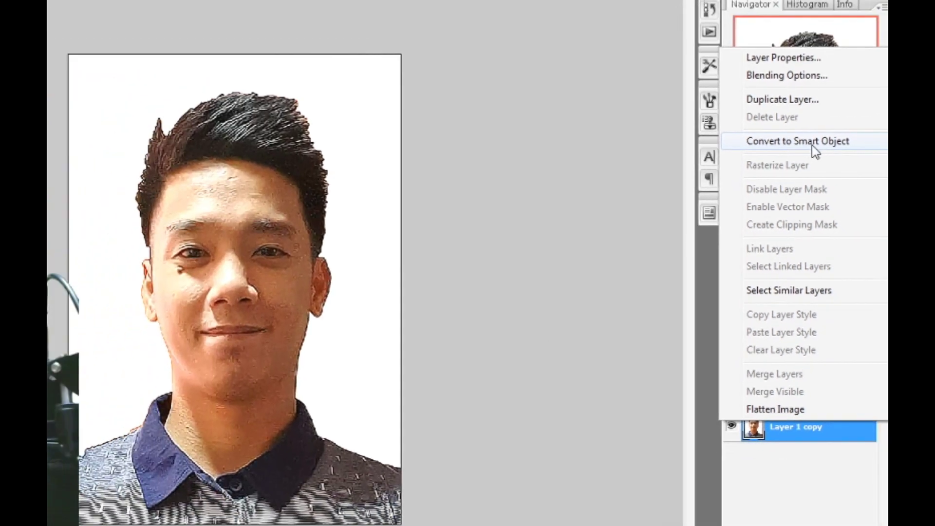
left_click(770, 97)
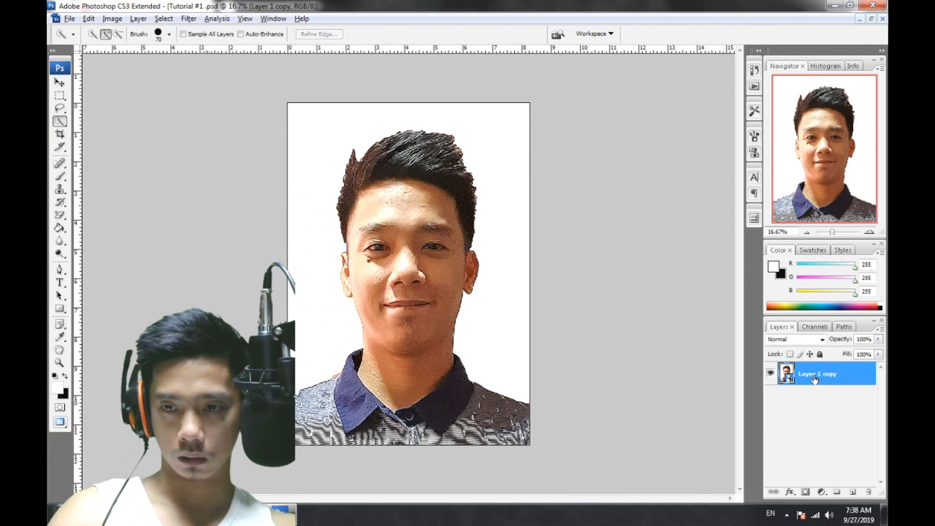
key("ctrl+j")
key("ctrl+j")
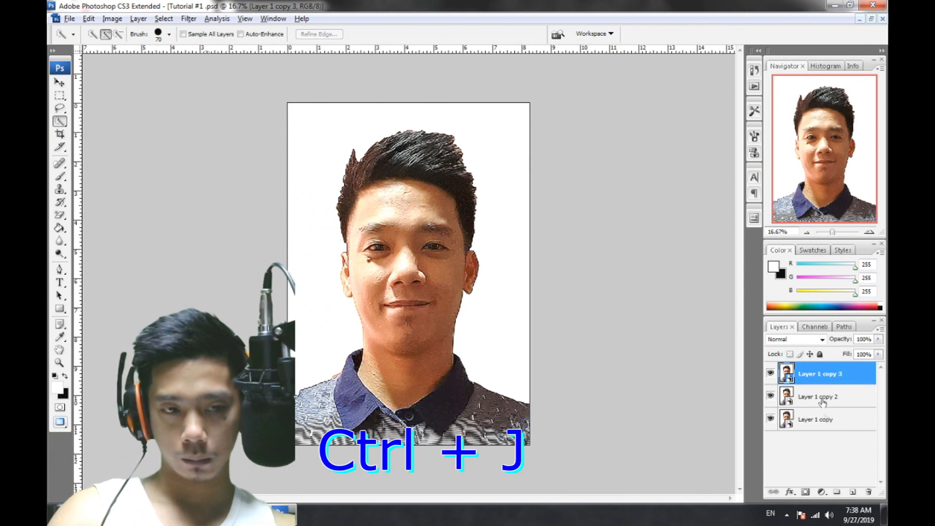
- Rename the three layers High Details, Soft Details and High Pass
left_click(818, 422)
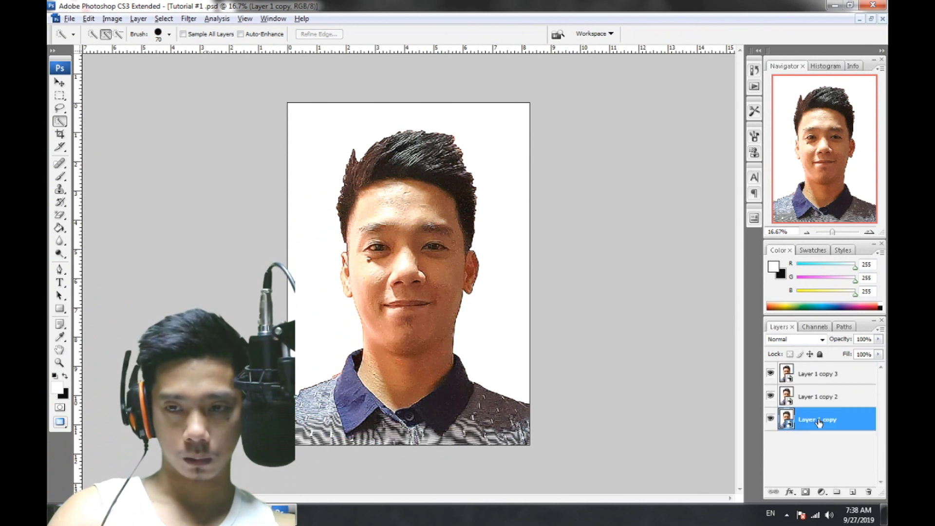
double_click(818, 421)
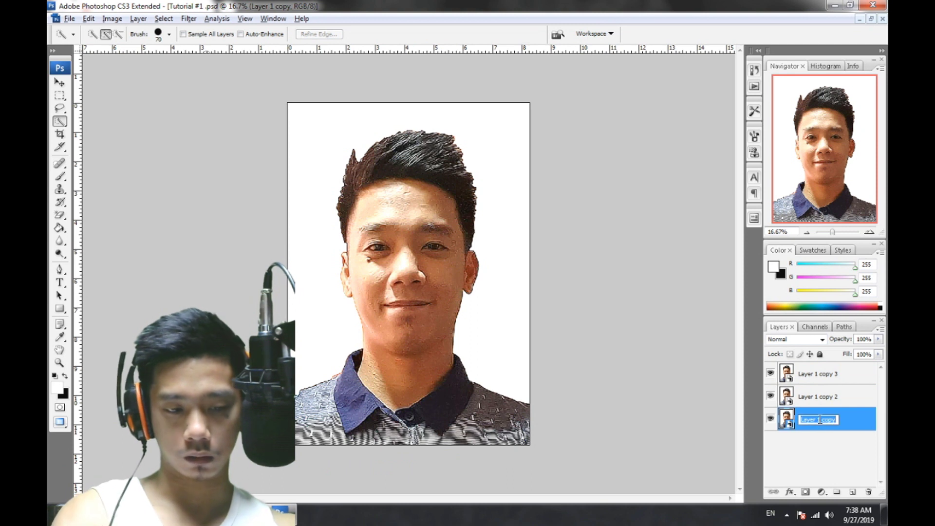
type("High Detail")
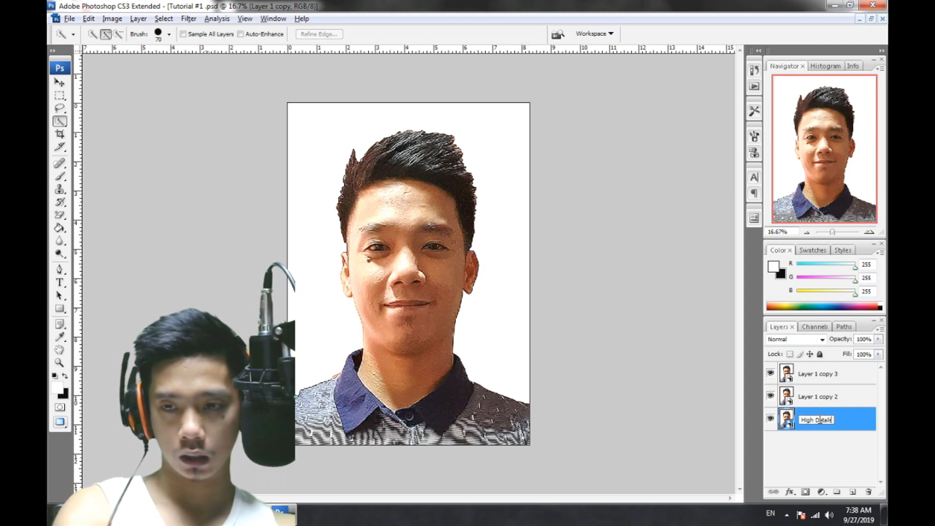
type("s")
double_click(827, 396)
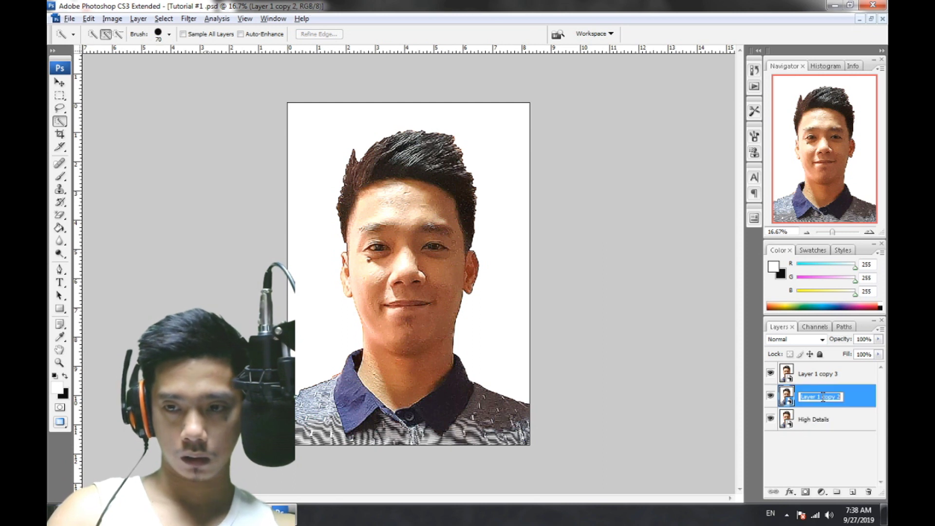
type("Soft D")
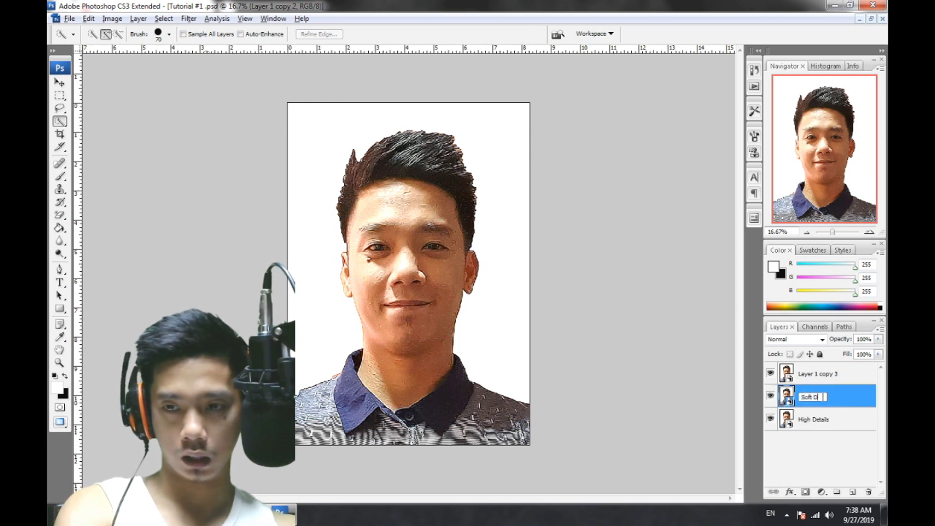
type("ls")
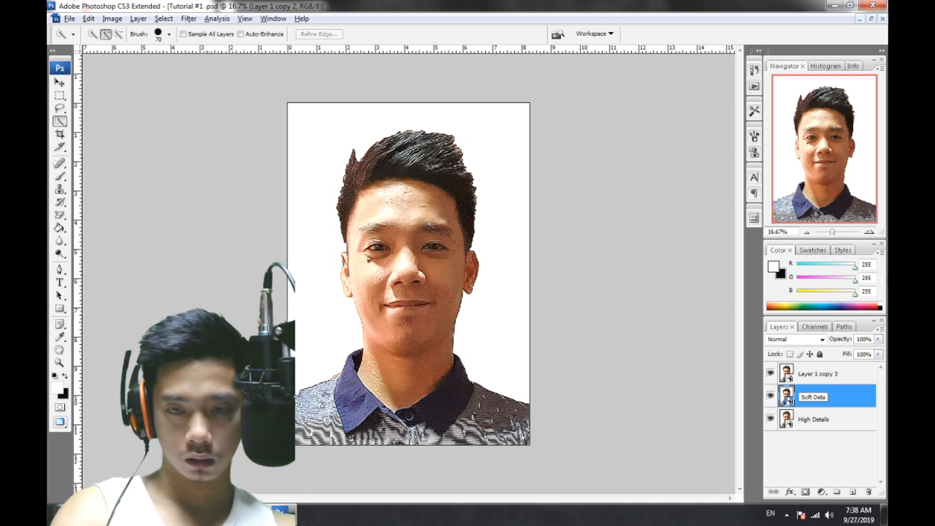
type("ls")
key("Return")
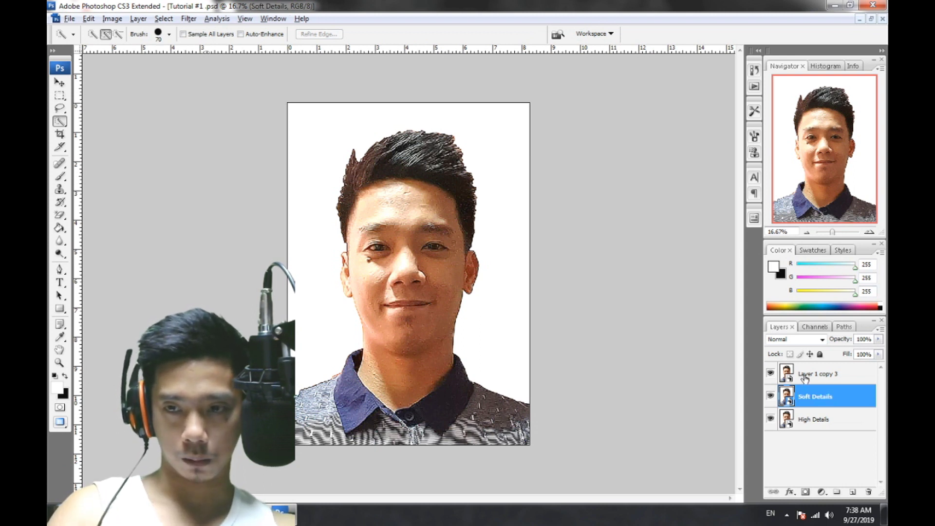
double_click(808, 374)
type("G")
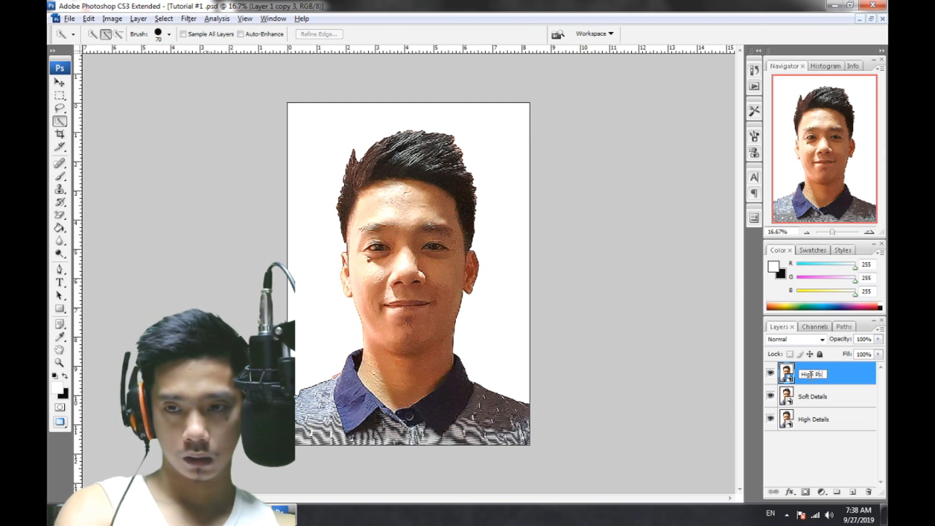
type("ass")
- Hide High Pass and Soft Details, leaving High Details active
left_click(771, 373)
left_click(770, 396)
left_click(803, 422)
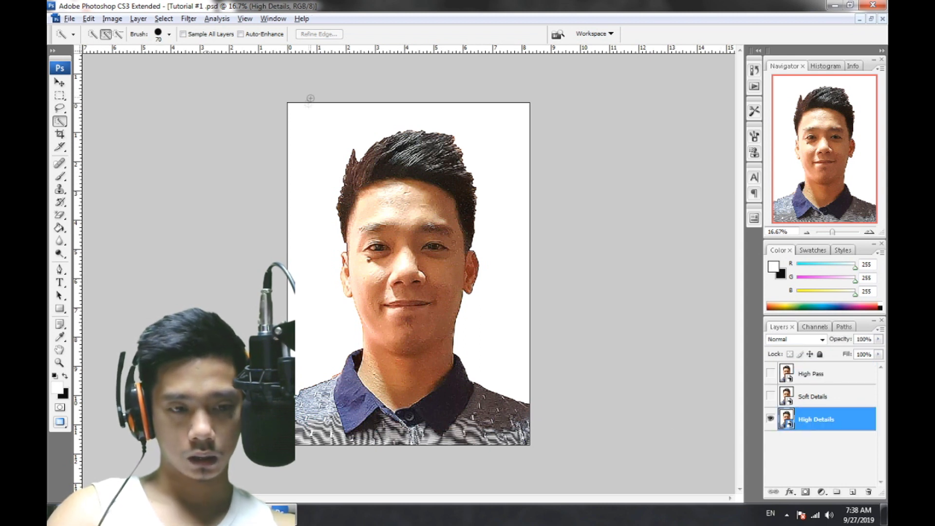
- Open the Filter Gallery on the Artistic Cutout filter for High Details
left_click(184, 19)
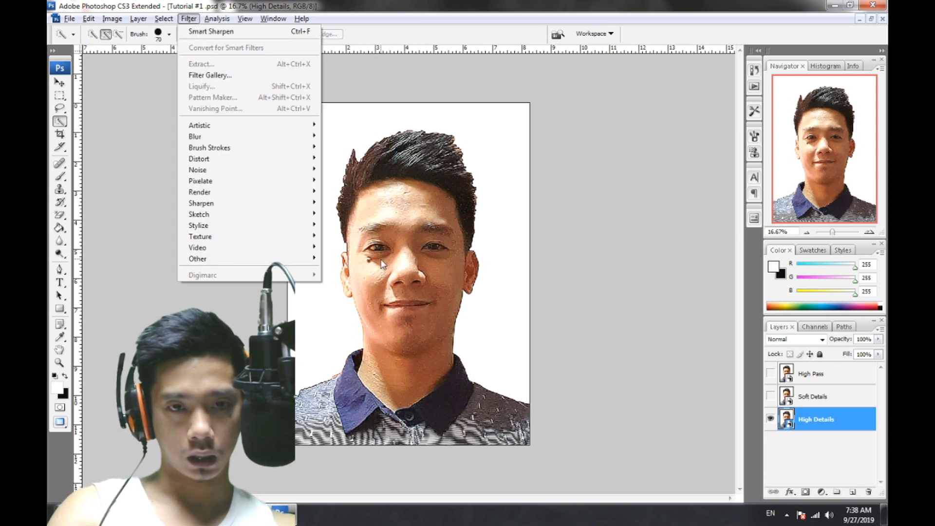
left_click(454, 4)
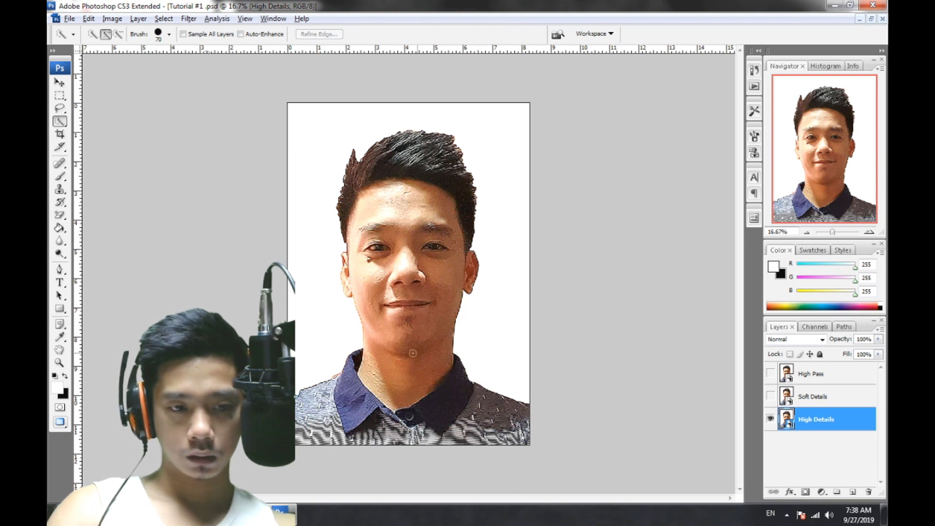
left_click(188, 19)
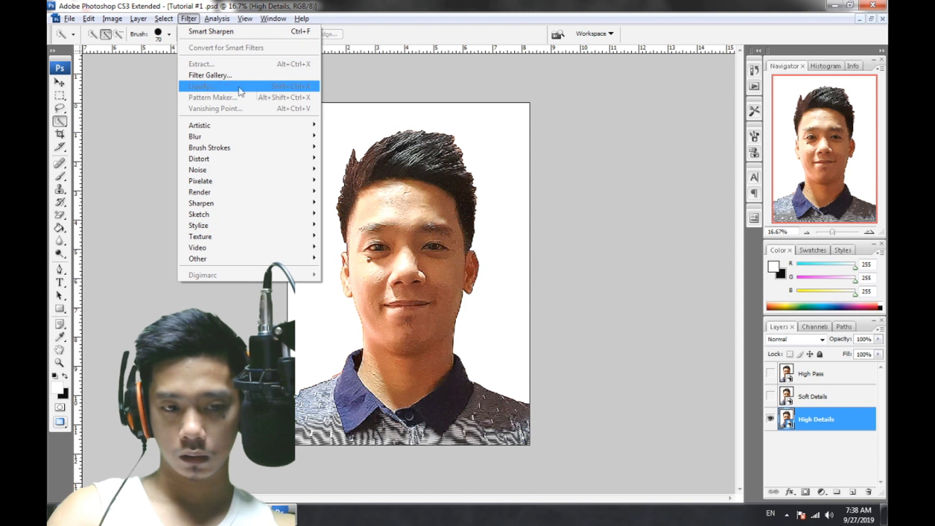
left_click(274, 75)
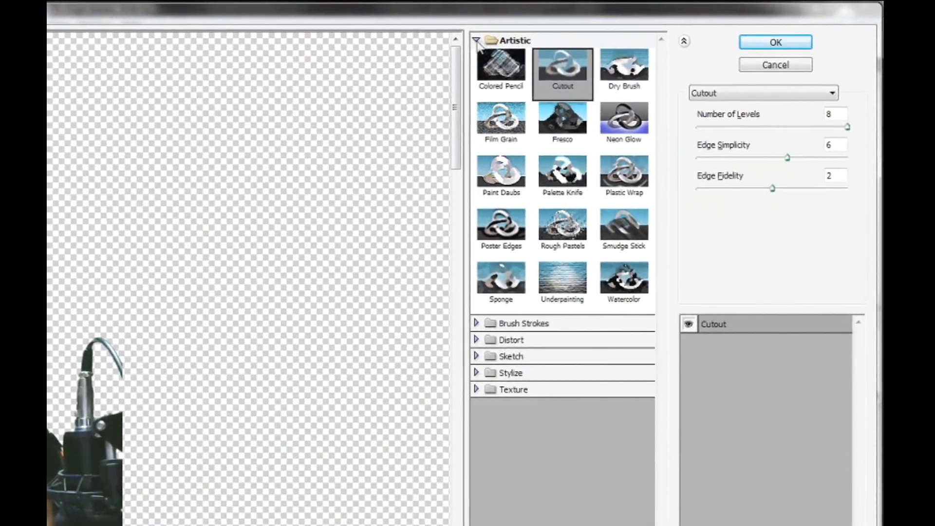
left_click(589, 33)
left_click(488, 45)
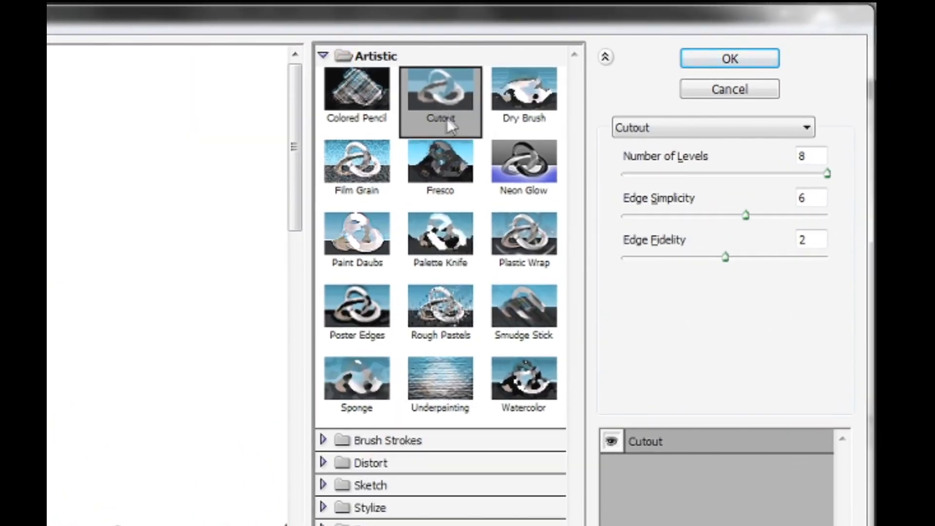
- Set Cutout to 8 levels, edge simplicity 5 and edge fidelity 1, and apply it
double_click(821, 157)
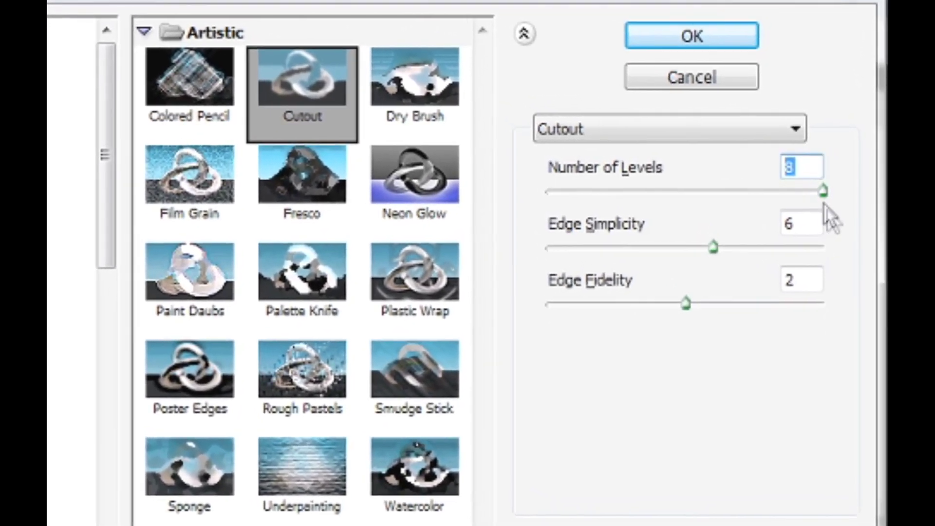
left_click(802, 229)
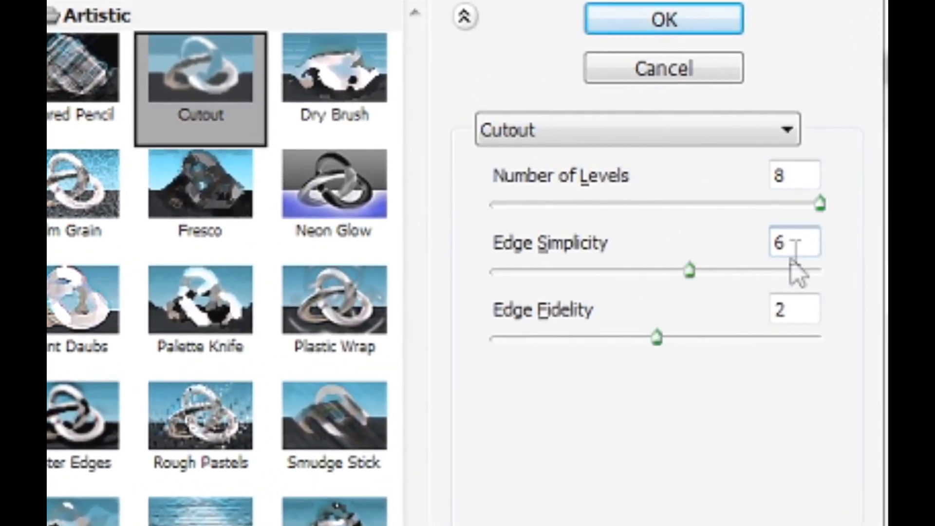
double_click(799, 229)
type("5")
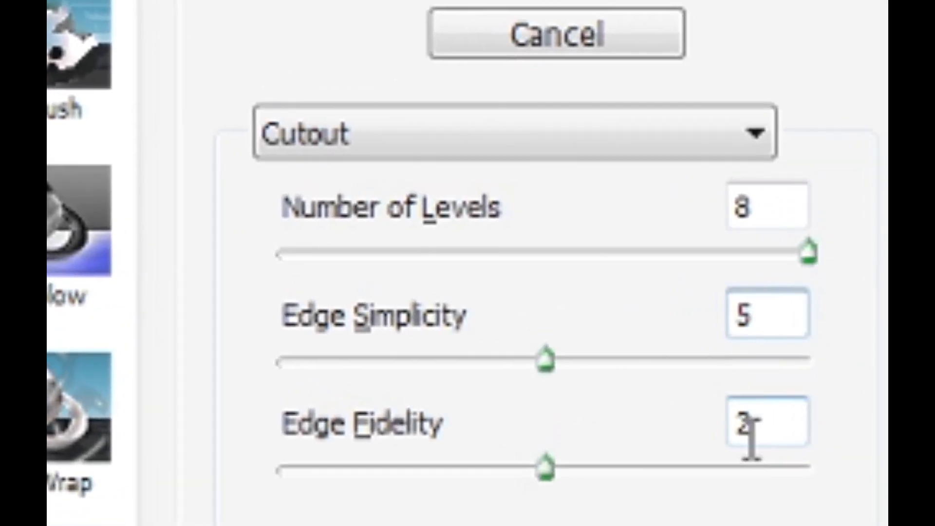
double_click(751, 436)
type("1")
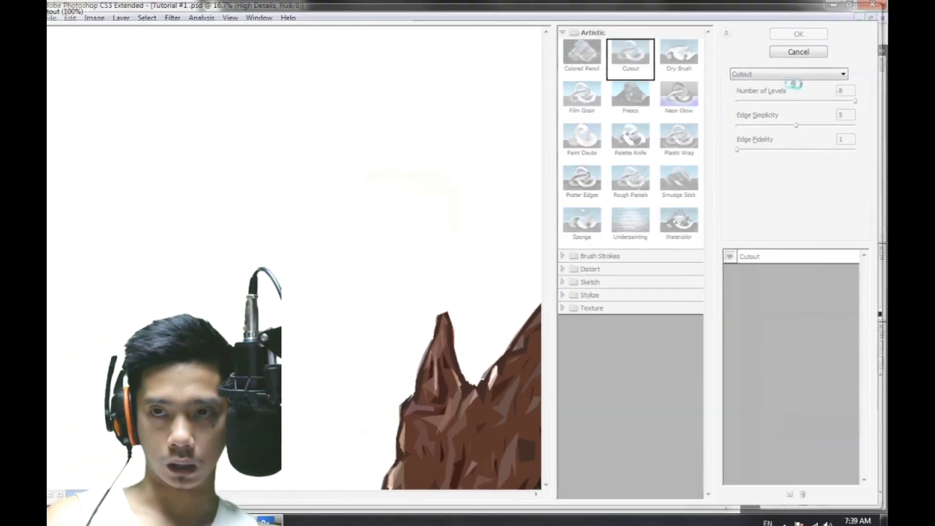
left_click(794, 31)
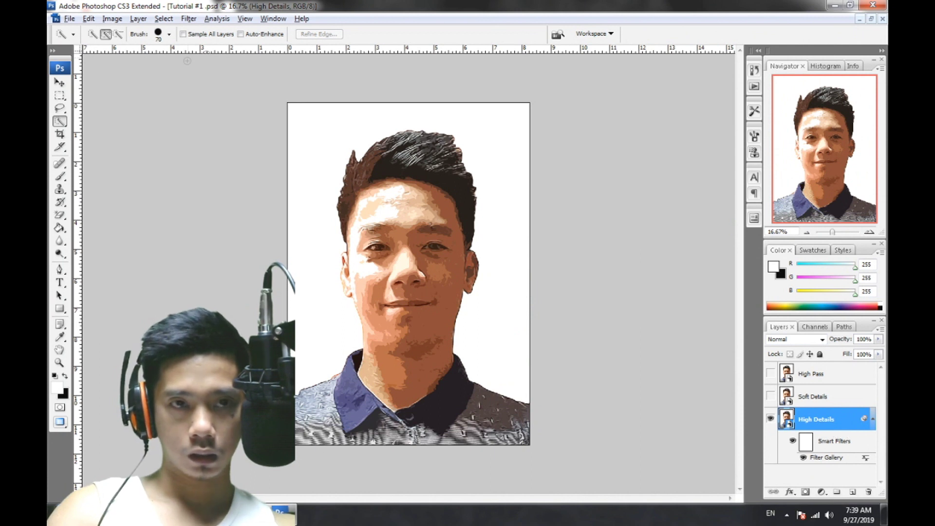
left_click(187, 19)
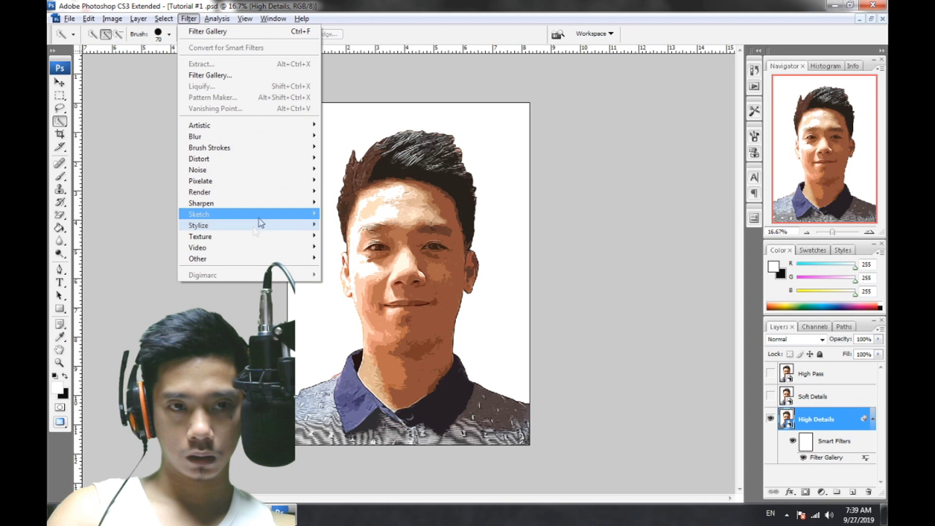
mouse_move(263, 215)
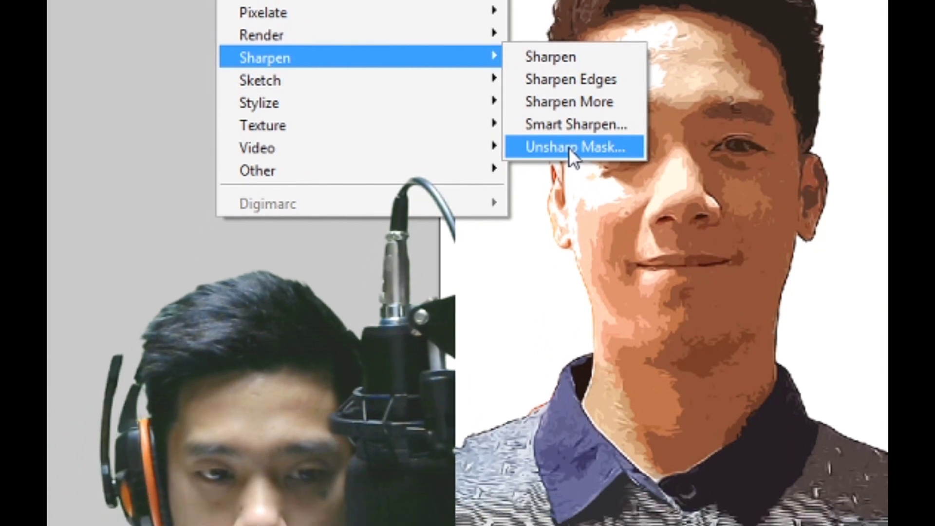
- Apply Unsharp Mask to High Details: amount 150%, radius 2.0 px, threshold 0
left_click(475, 307)
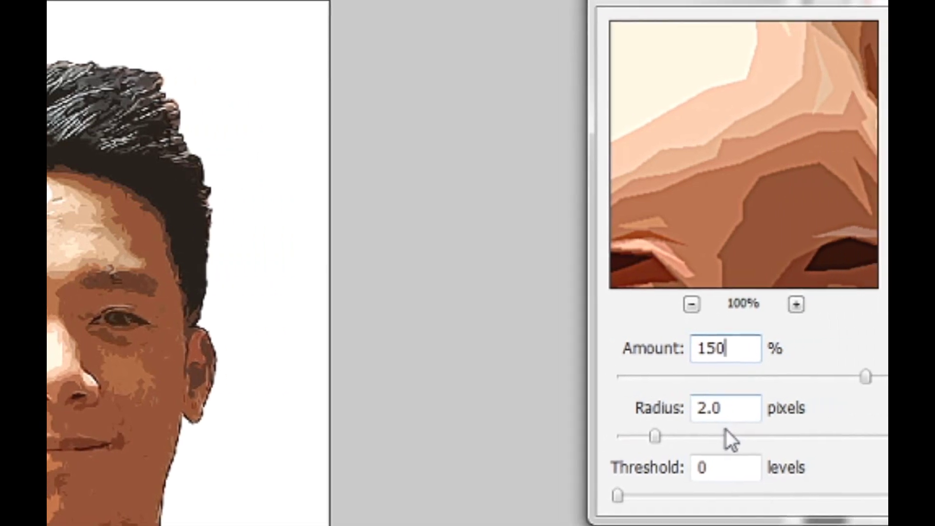
left_click(619, 415)
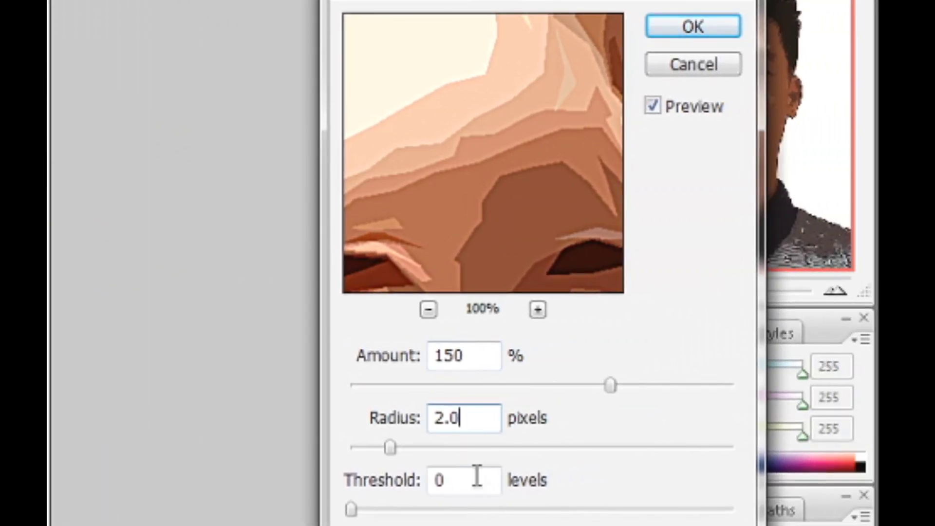
left_click(476, 479)
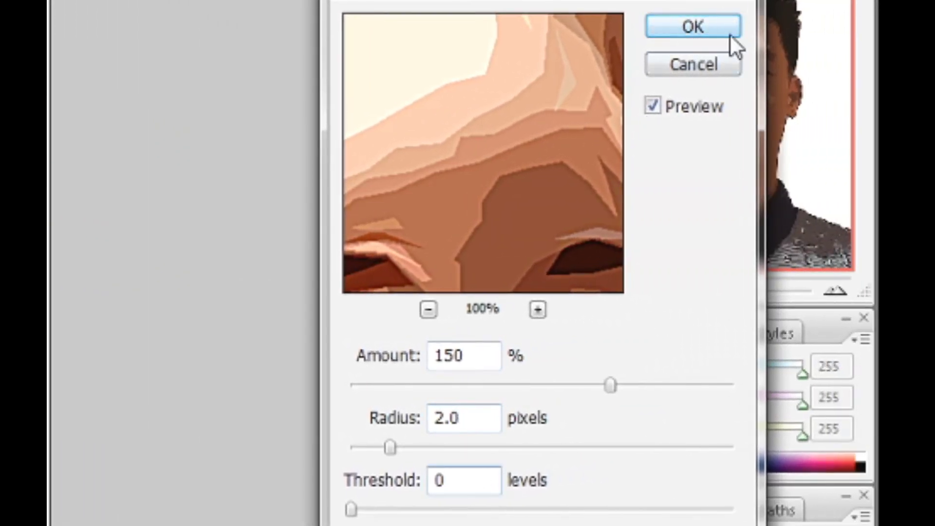
left_click(702, 24)
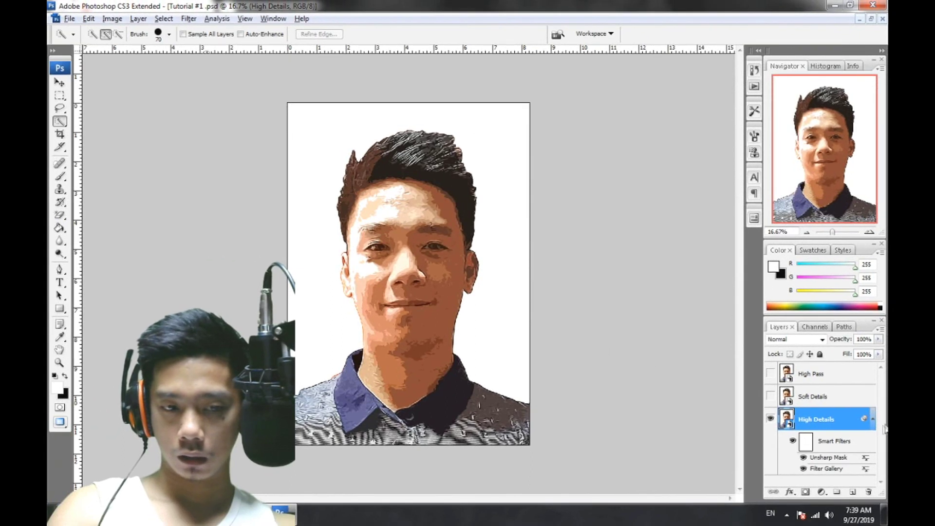
- Show and select Soft Details, then apply Cutout with 8 levels, edge simplicity 6, fidelity 1
left_click(814, 398)
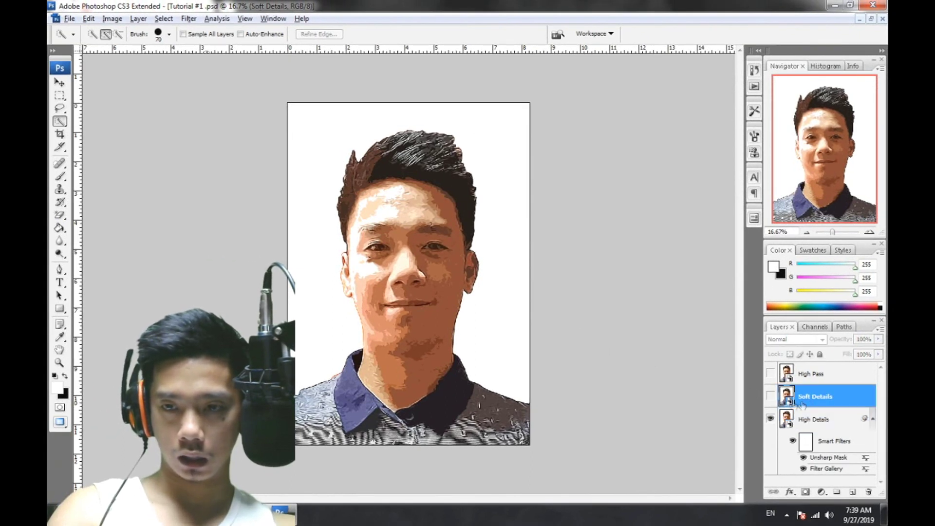
left_click(769, 397)
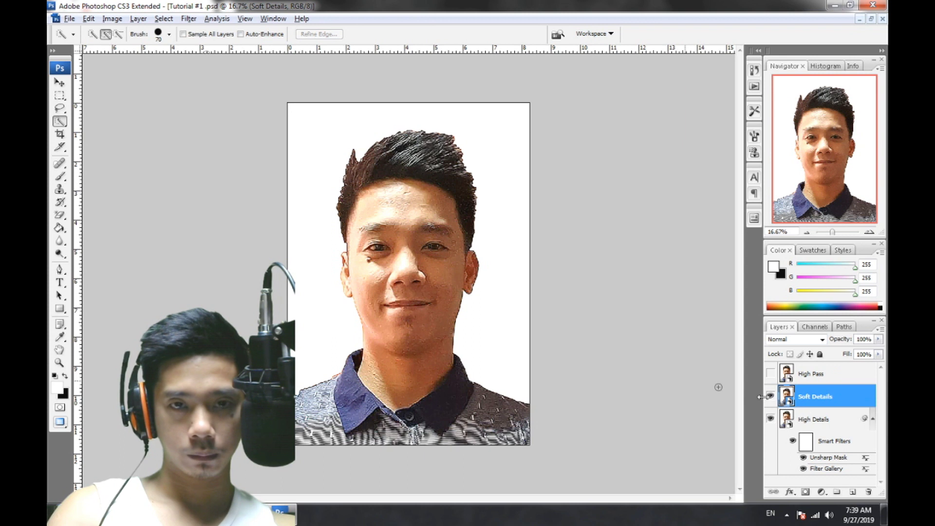
left_click(190, 18)
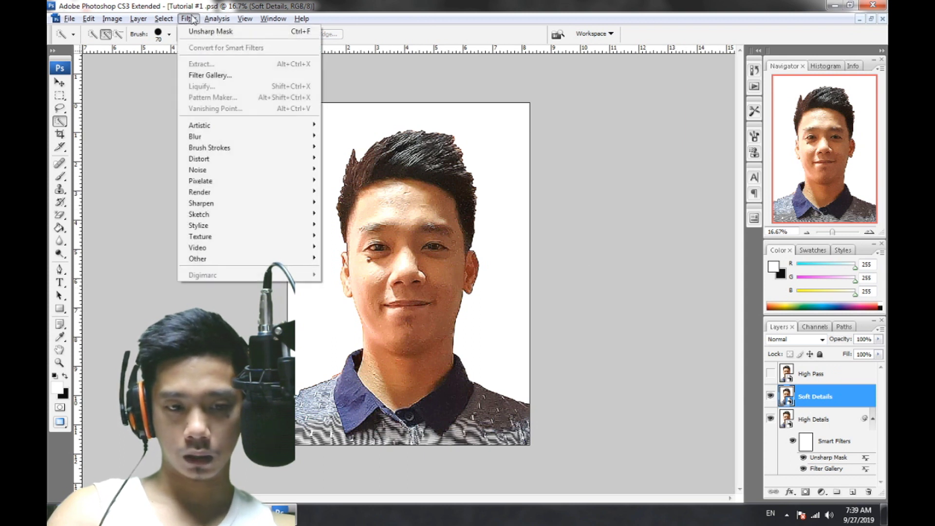
left_click(233, 76)
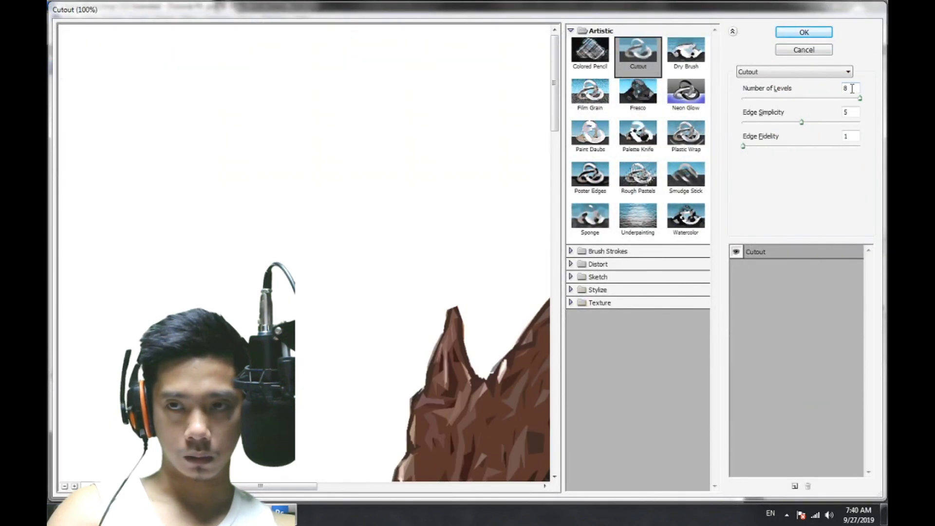
double_click(845, 113)
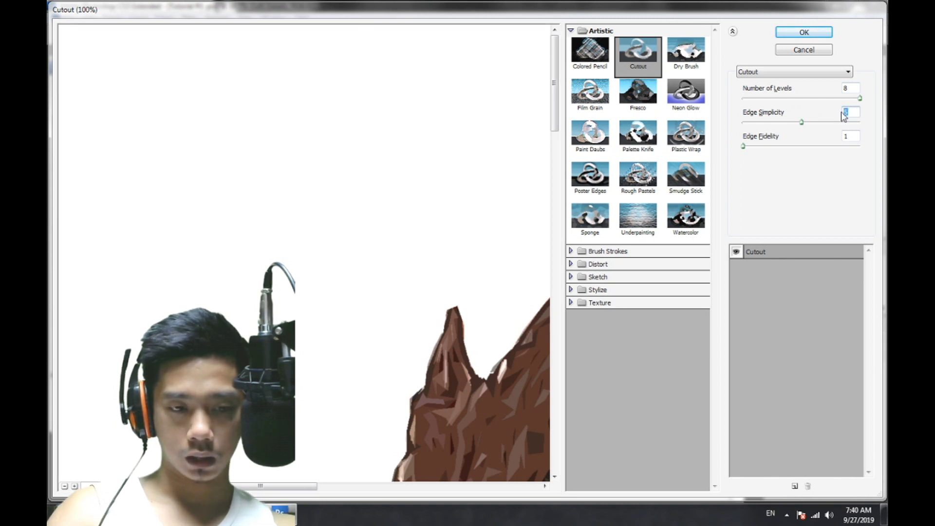
type("6")
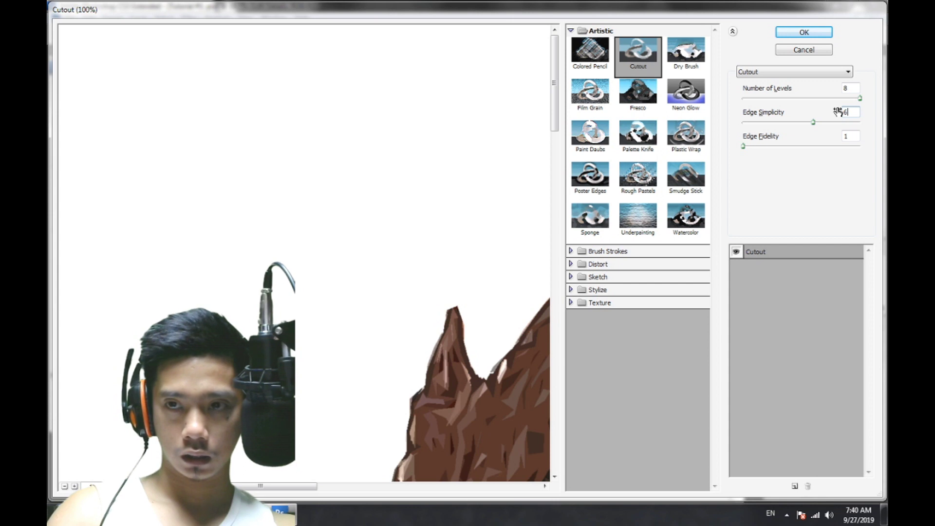
double_click(852, 137)
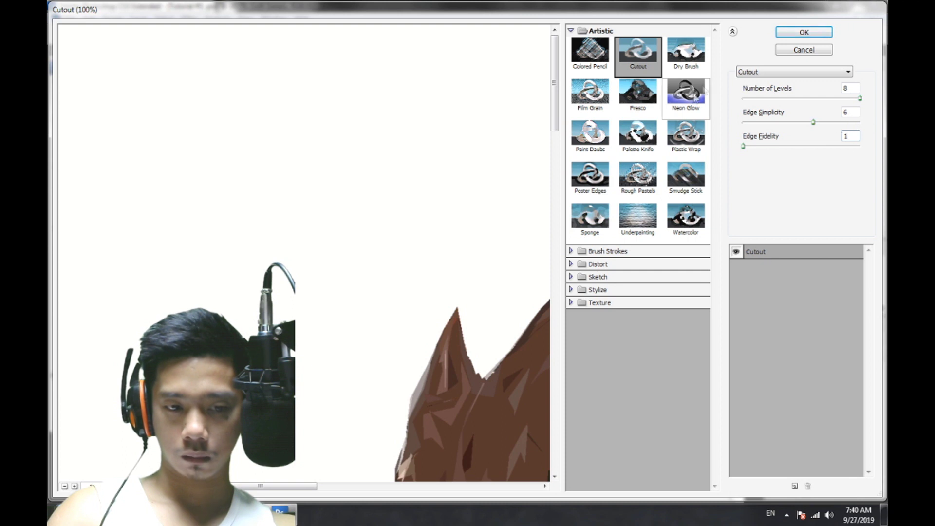
left_click(803, 32)
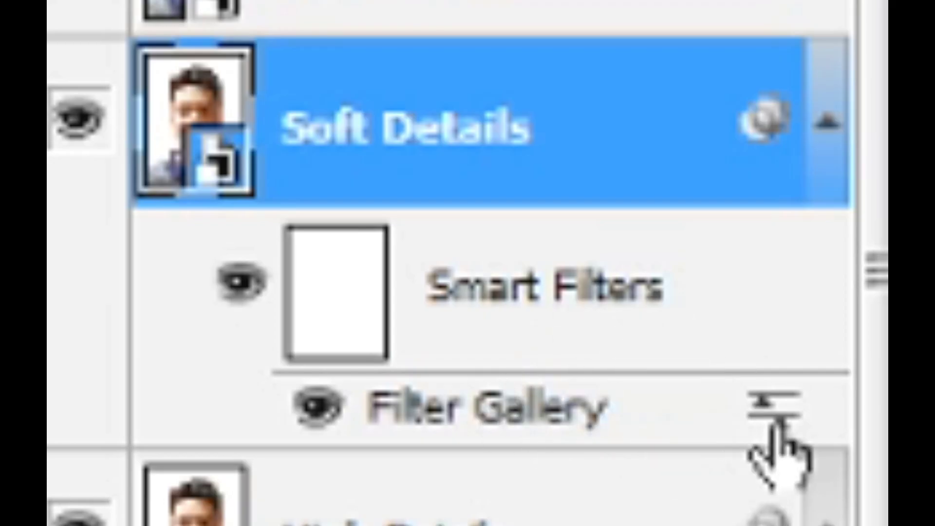
- Set the Soft Details Filter Gallery blending options to 35% opacity
scroll(665, 350, "down", 2)
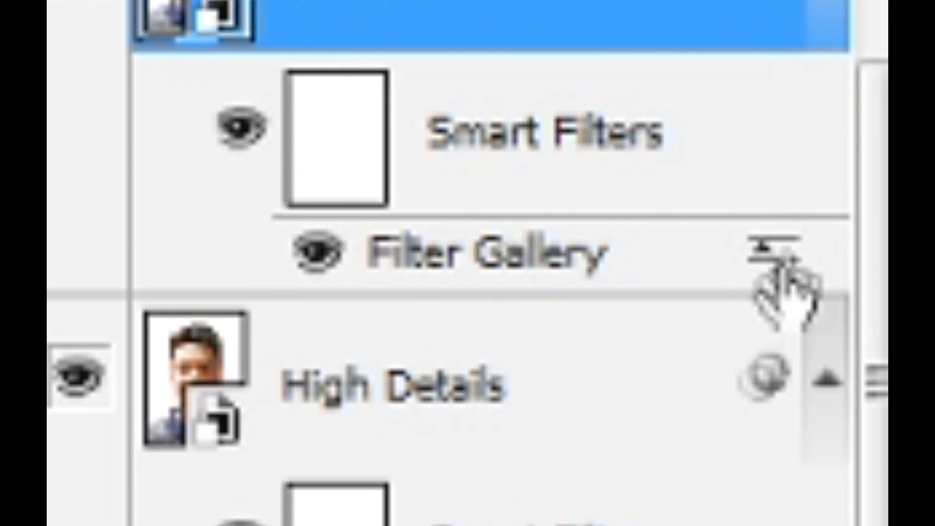
double_click(772, 246)
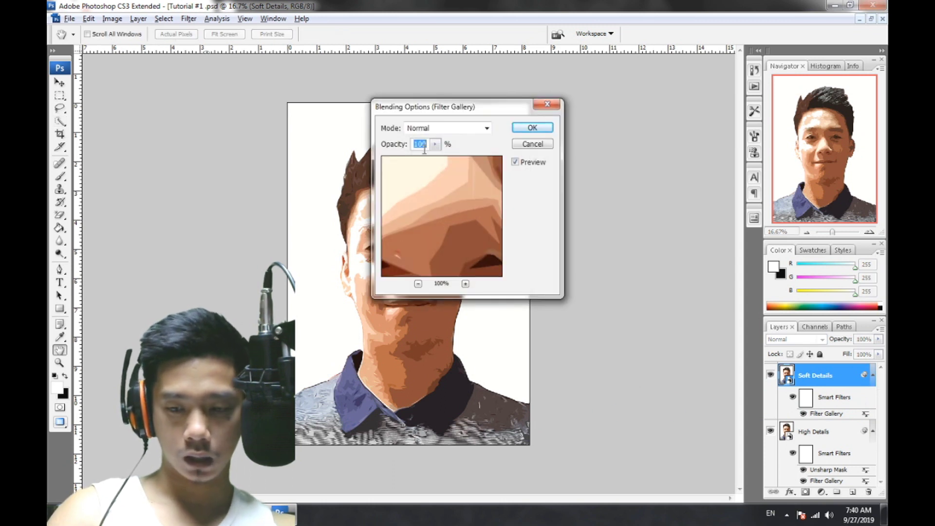
type("35")
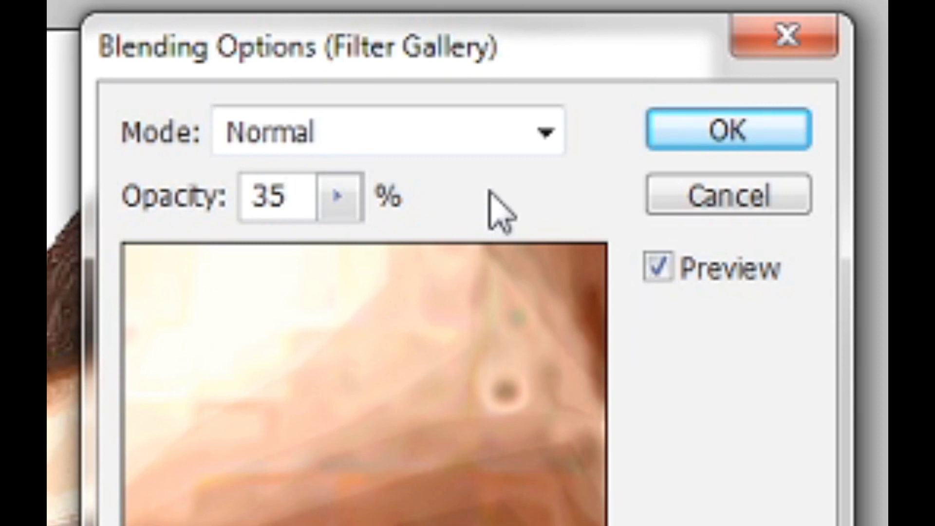
left_click(719, 130)
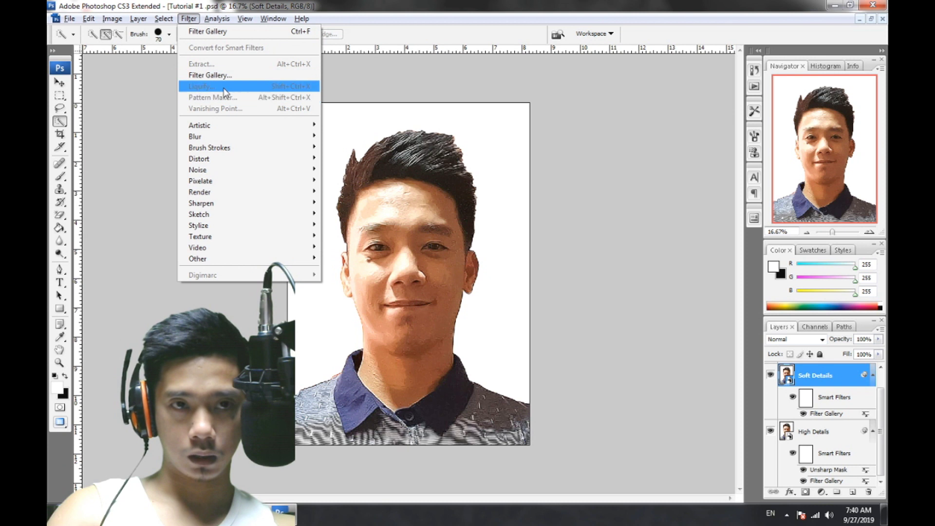
- Apply a second Cutout to Soft Details with 8 levels, simplicity 6, edge fidelity 2
left_click(220, 78)
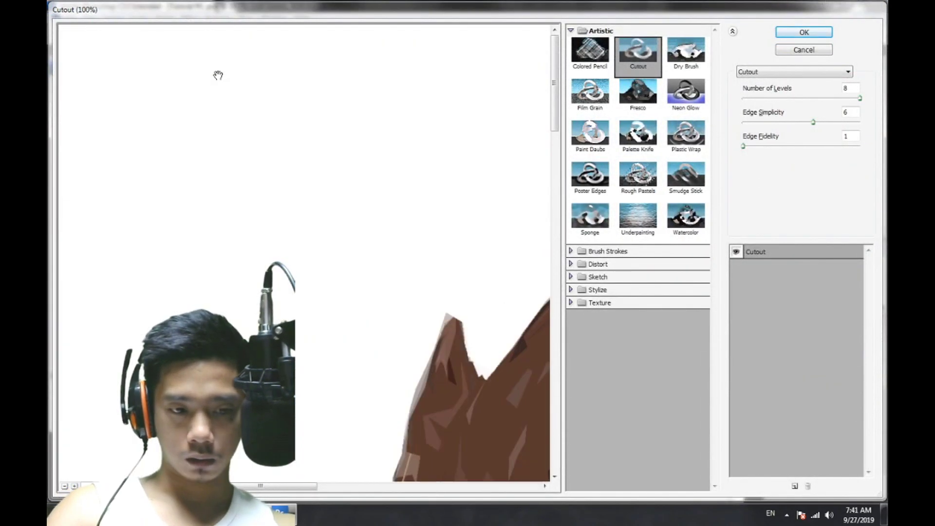
left_click_drag(477, 359, 313, 278)
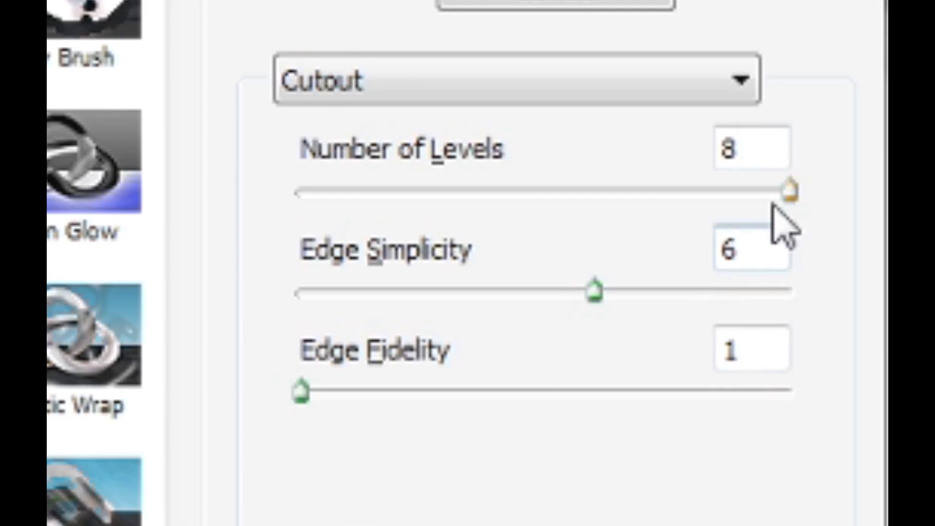
double_click(753, 338)
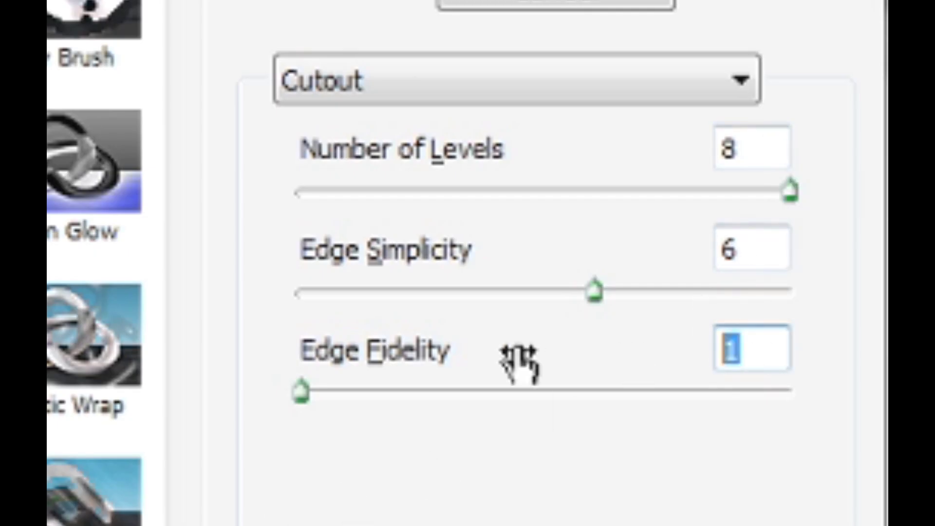
type("2")
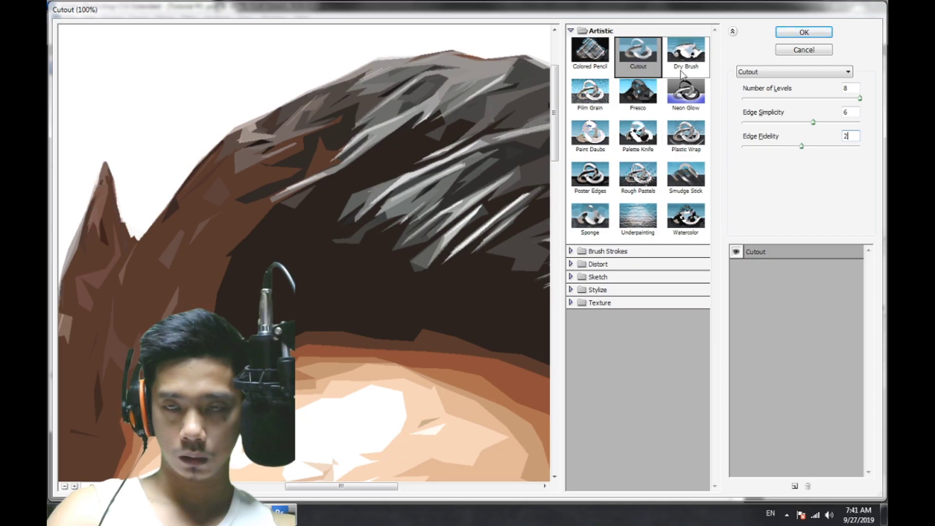
left_click(803, 33)
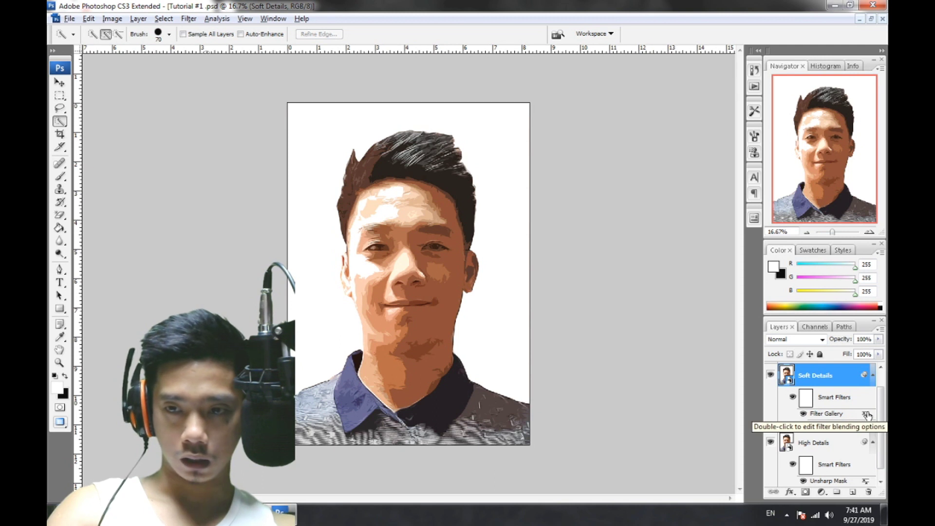
- Blend the second Filter Gallery pass on Soft Details at 35% opacity
key("ctrl+f")
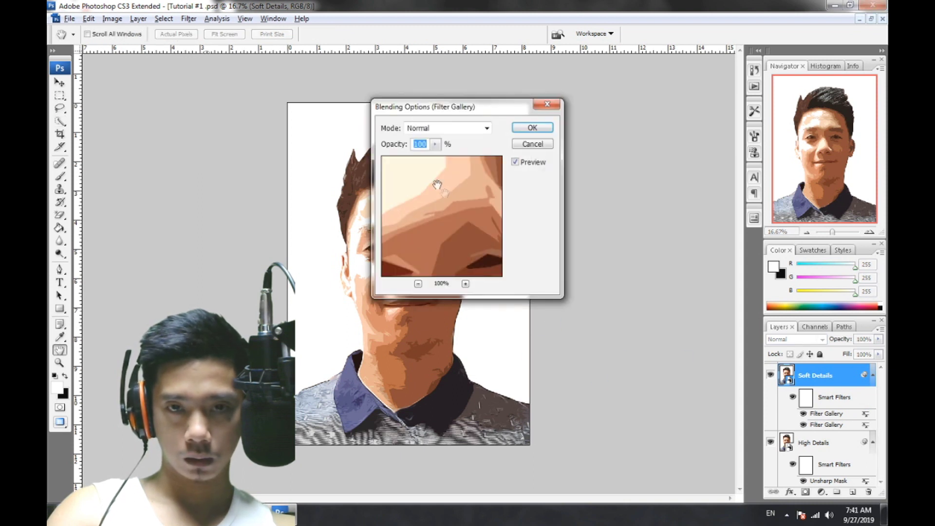
type("35")
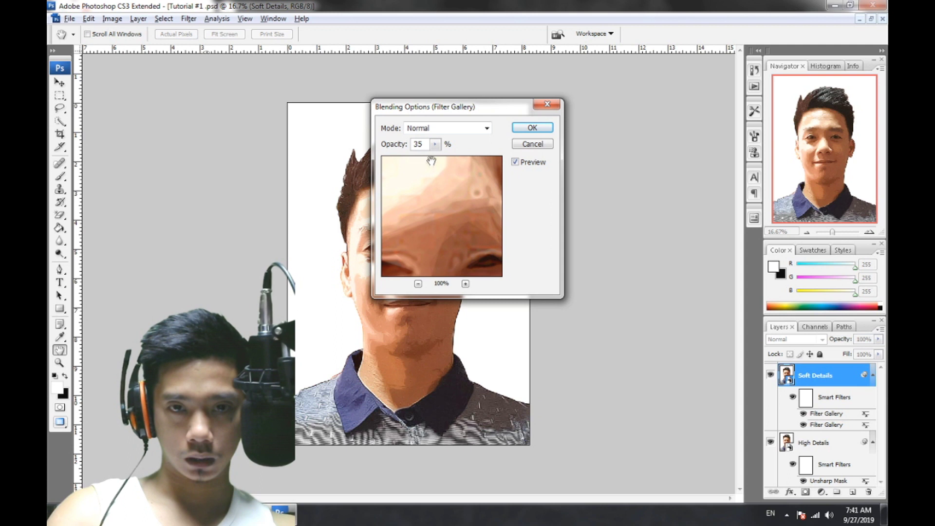
left_click(532, 128)
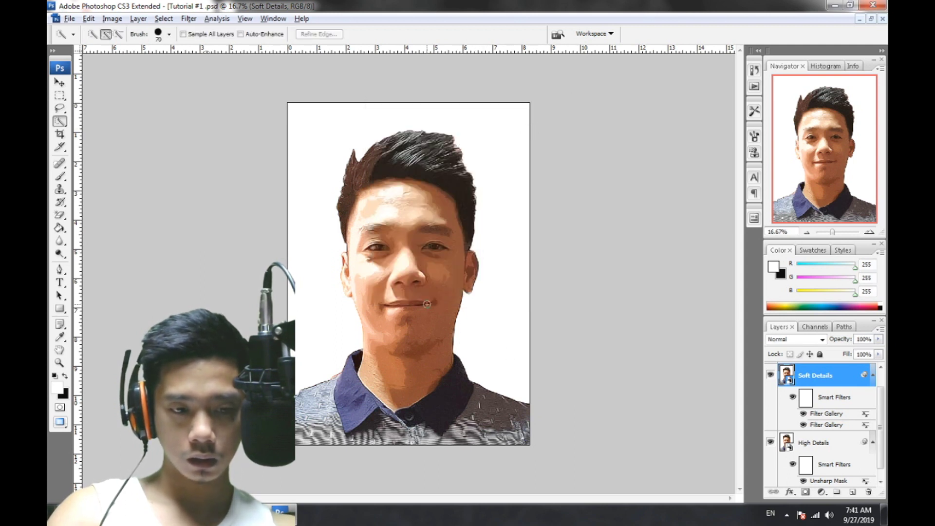
- Apply Unsharp Mask to Soft Details at 250% amount, 2.0 px radius, threshold 0
left_click(189, 18)
mouse_move(201, 203)
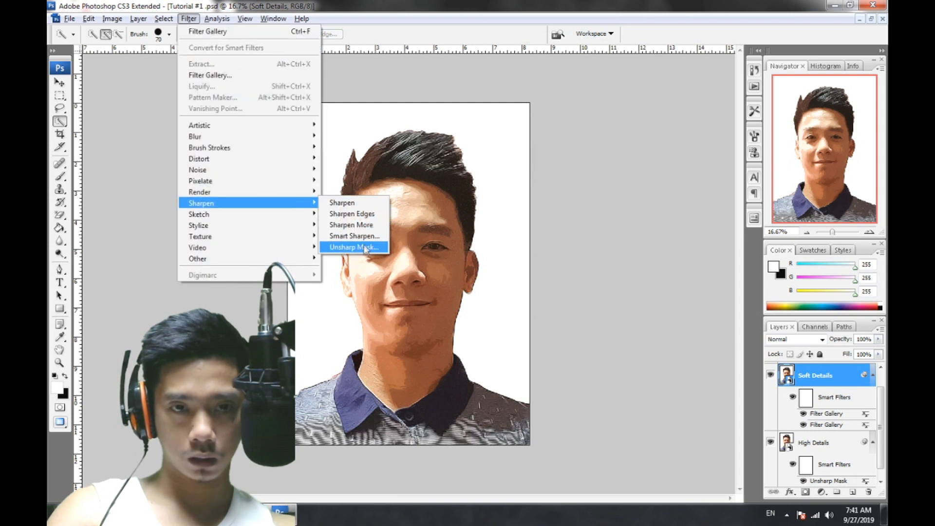
left_click(379, 246)
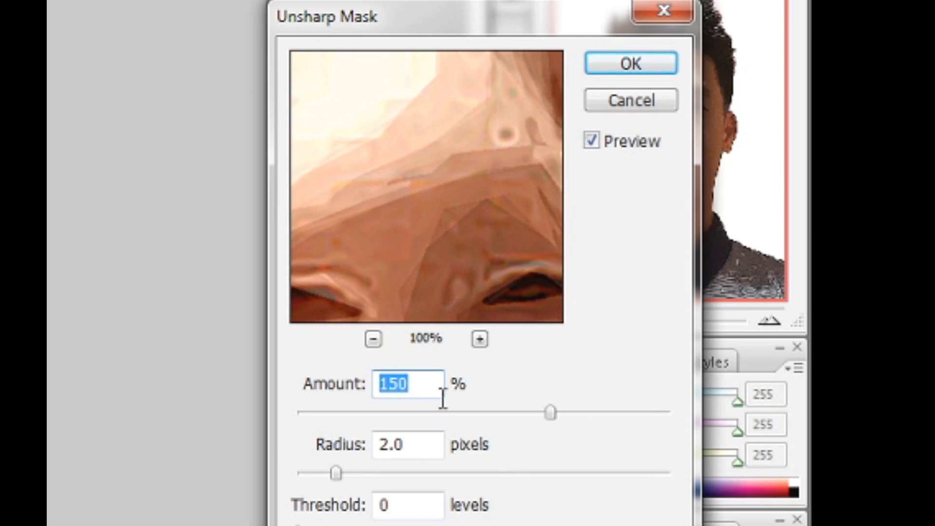
type("250")
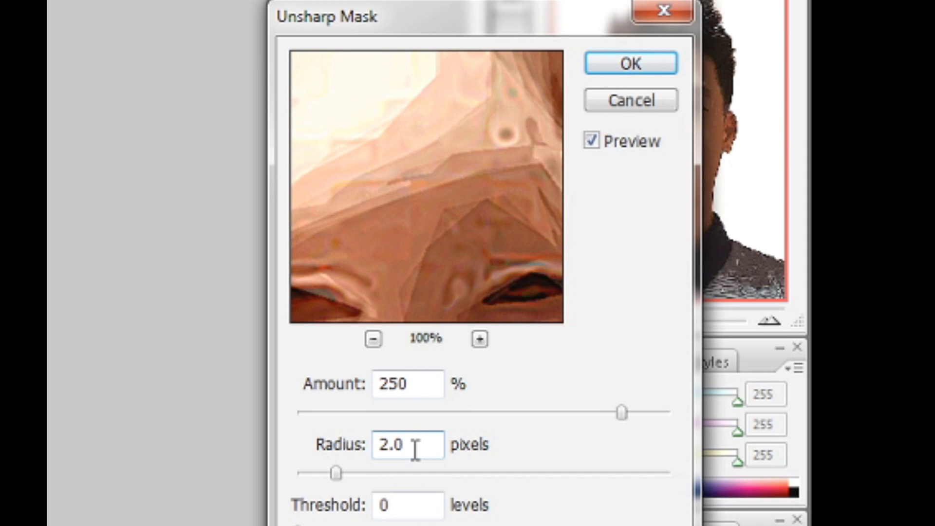
left_click(432, 505)
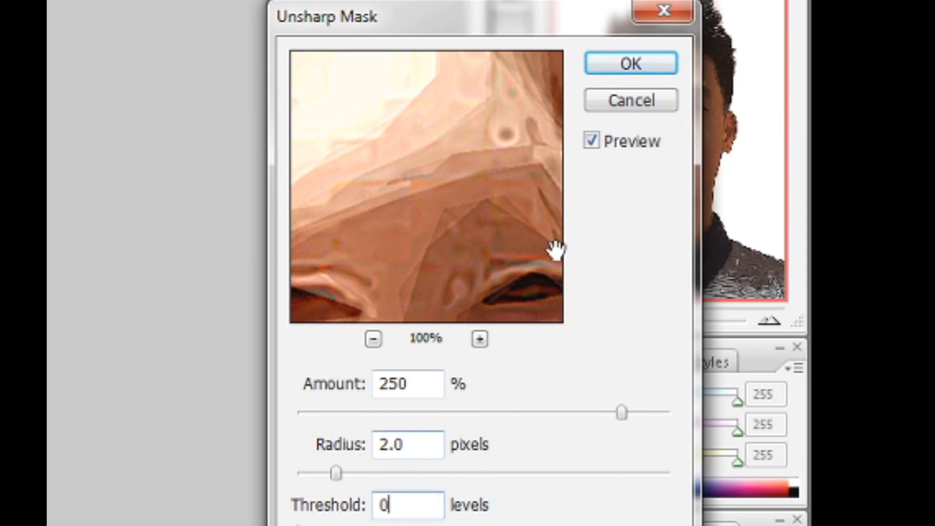
left_click(627, 73)
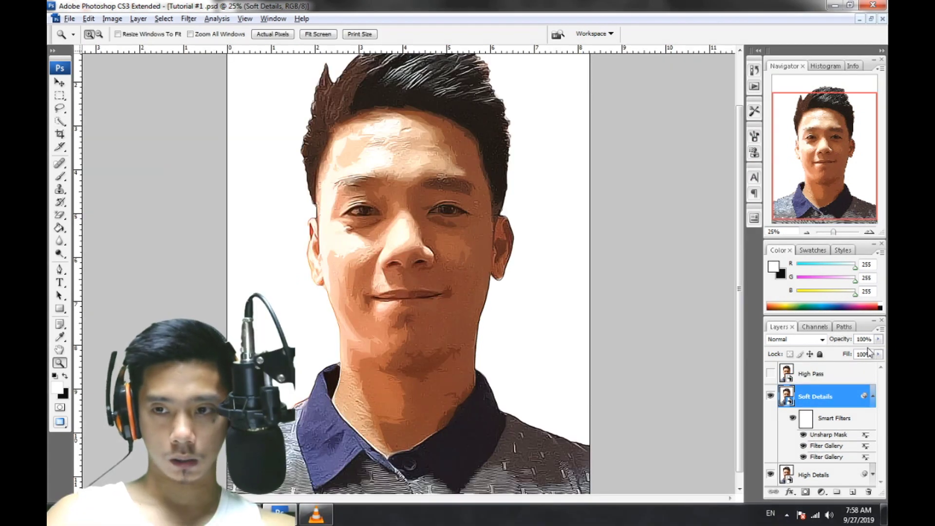
- Set Soft Details to 45% opacity, then show and select the High Pass layer
left_click(864, 339)
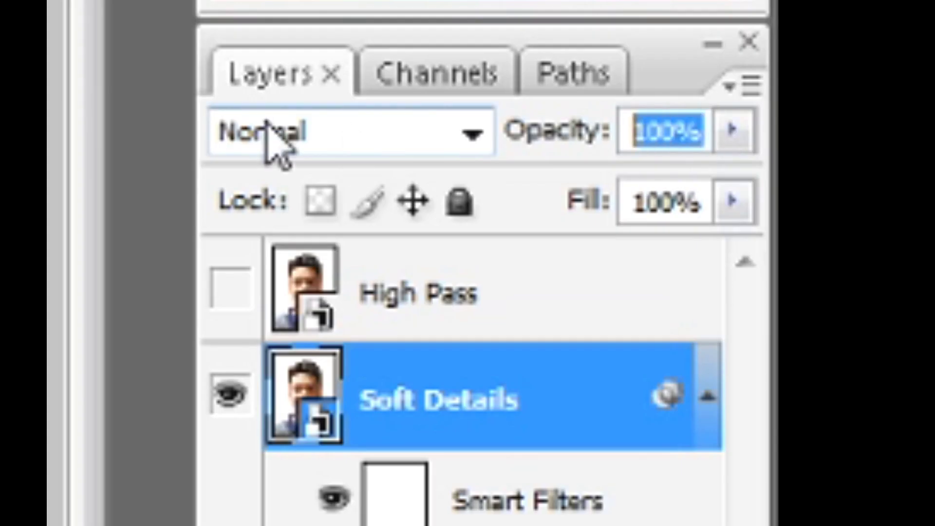
type("4145")
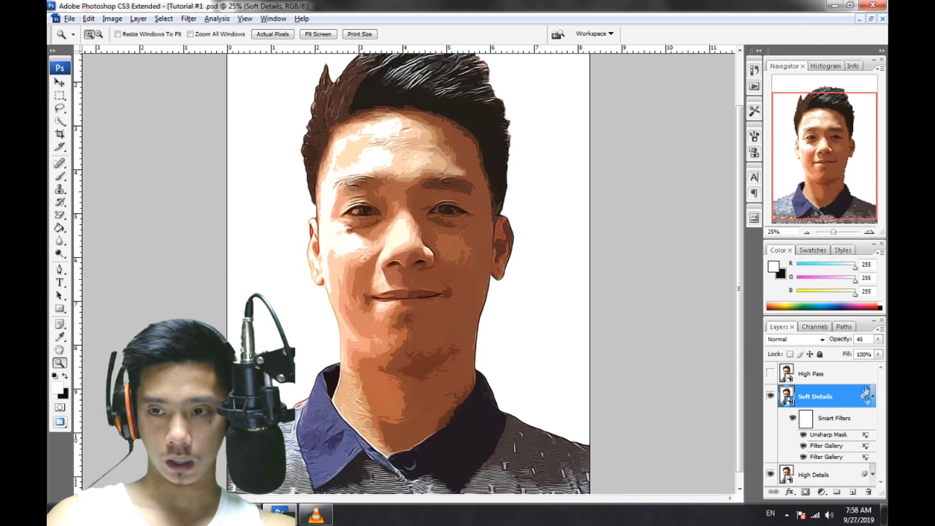
left_click(822, 374)
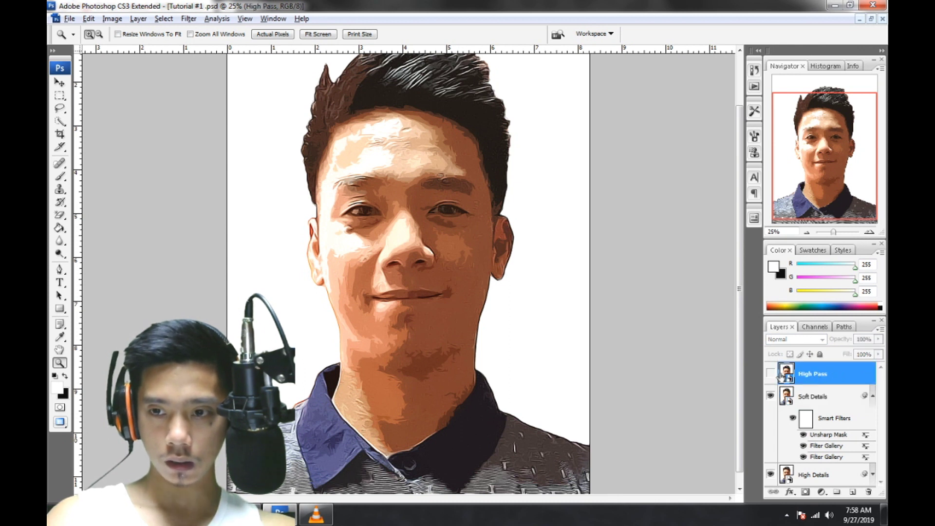
left_click(834, 396)
left_click(769, 373)
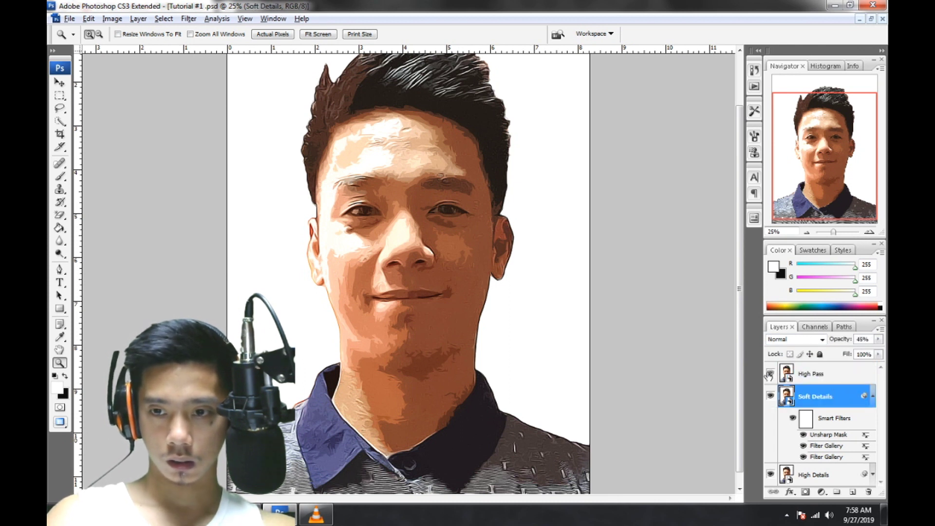
left_click(830, 377)
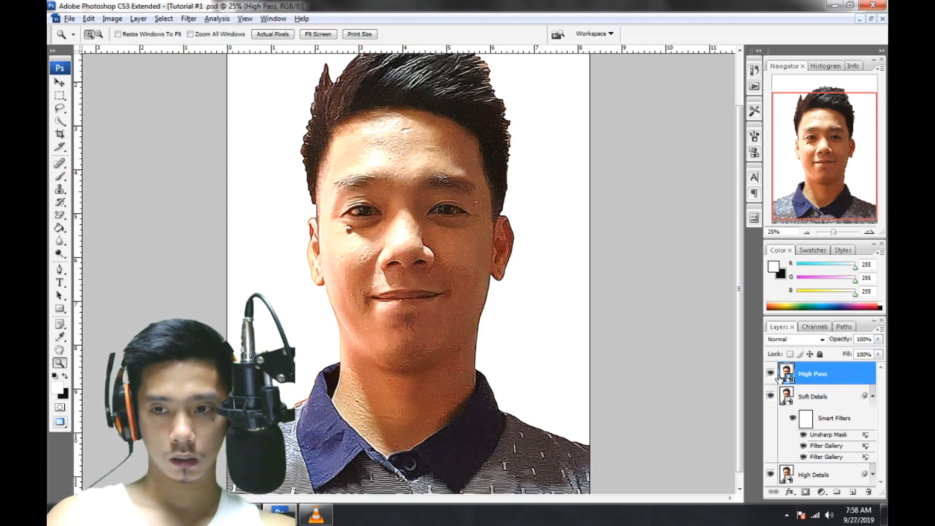
left_click(189, 19)
mouse_move(197, 258)
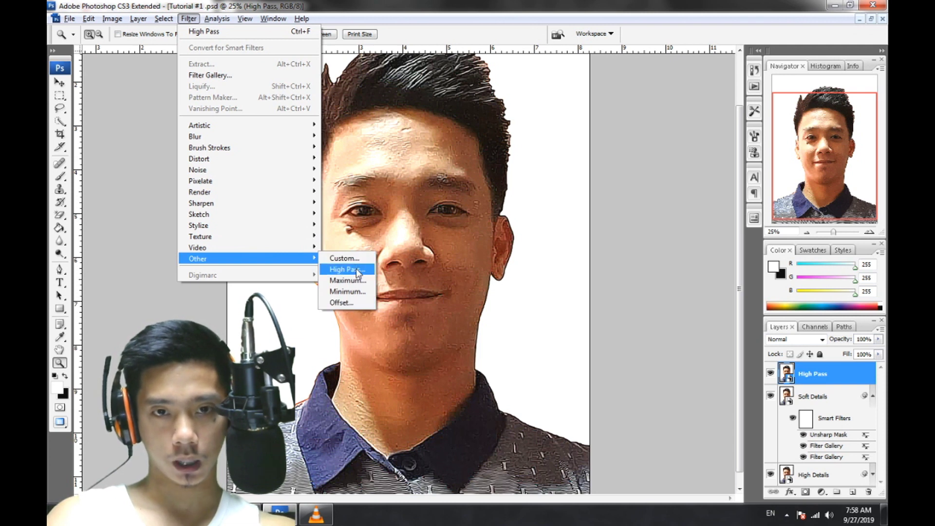
- Apply a High Pass filter with a 2-pixel radius to the High Pass layer
left_click(356, 269)
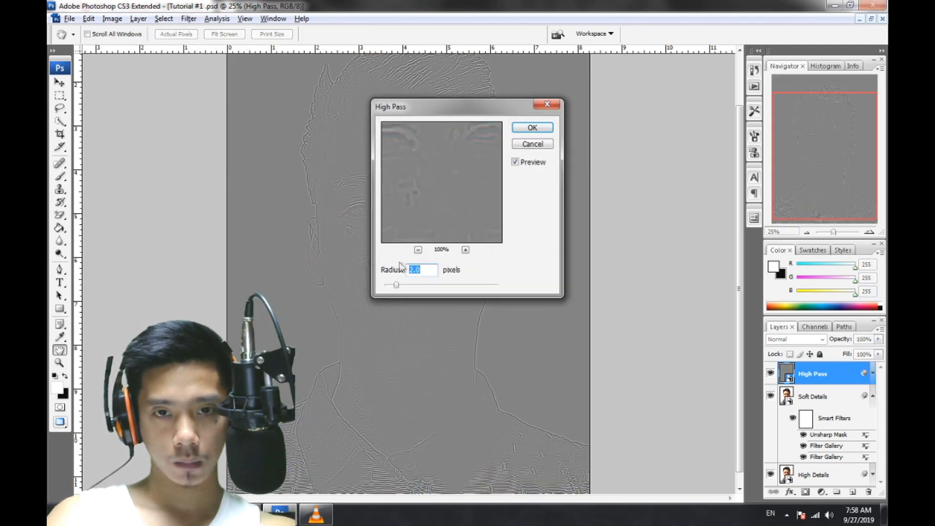
type("2")
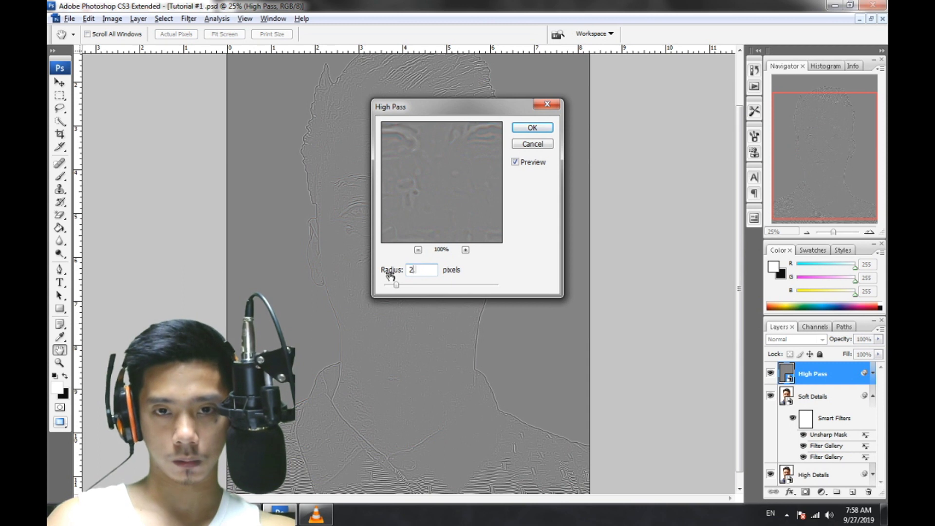
left_click(553, 127)
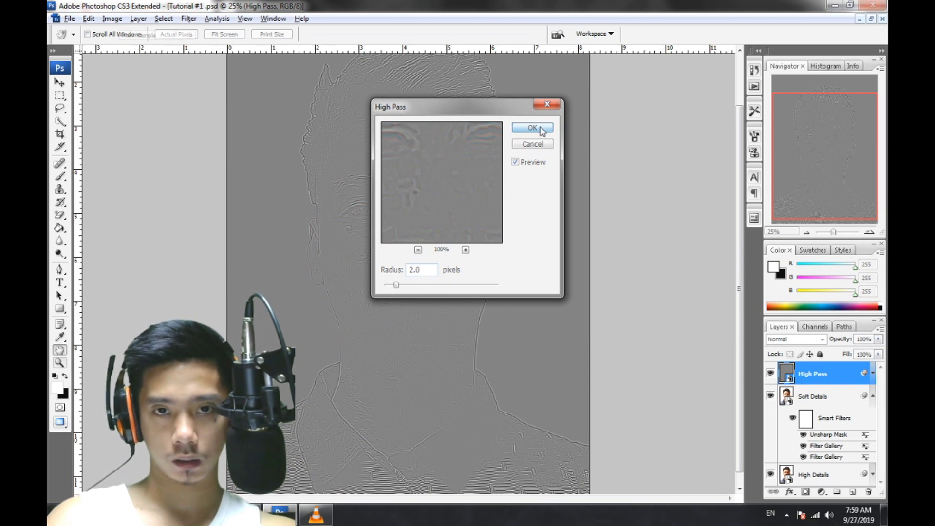
- Set the High Pass layer to Overlay and collapse both layers' smart filter lists
left_click(804, 341)
left_click(796, 197)
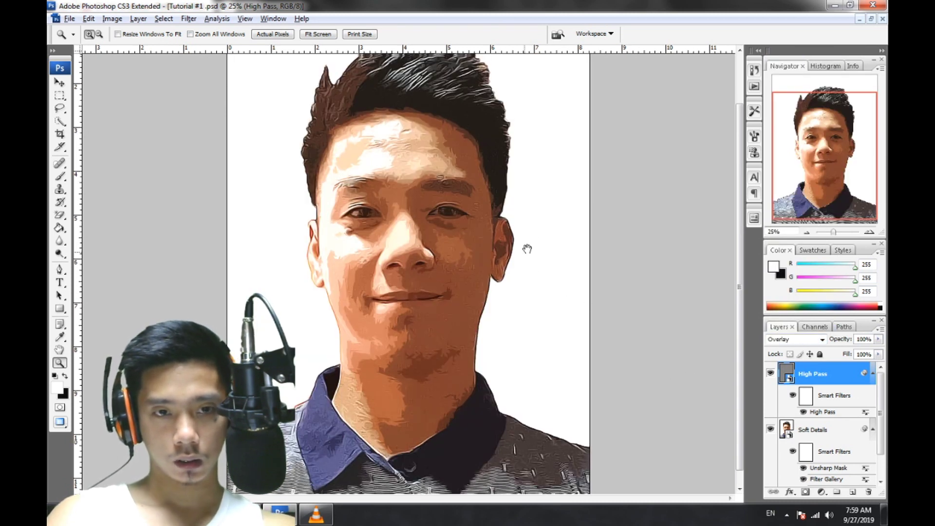
left_click(511, 257, "alt")
left_click(457, 264)
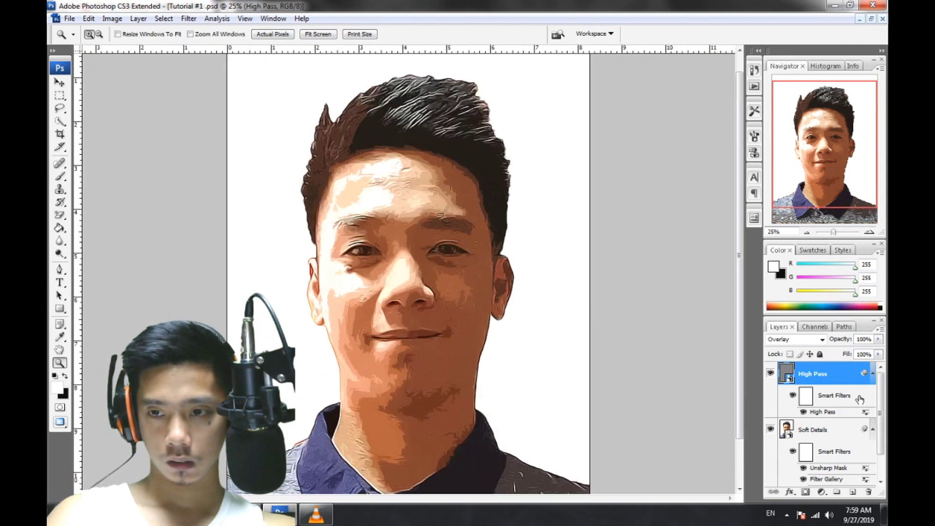
left_click(872, 372)
left_click(872, 396)
left_click(826, 400, "shift")
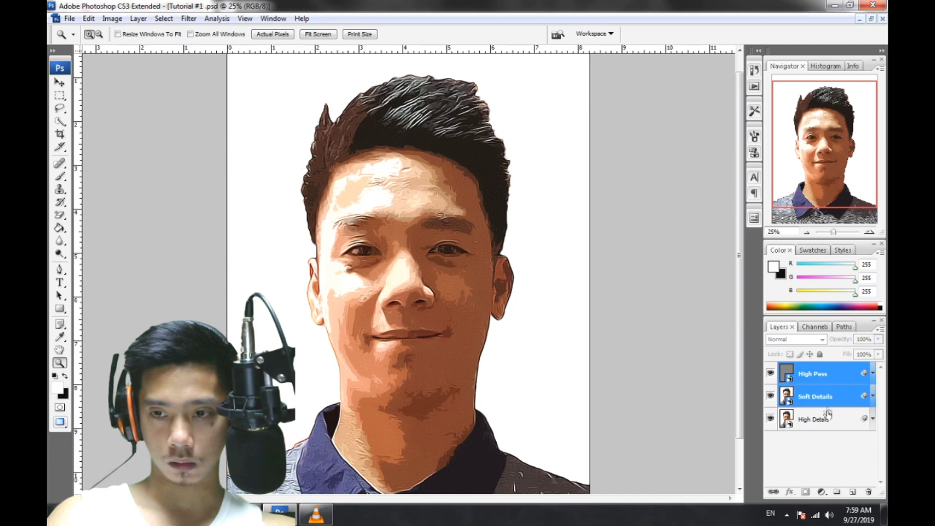
- Group High Pass, Soft Details and High Details into a group named 'Effect'
left_click(828, 416, "shift")
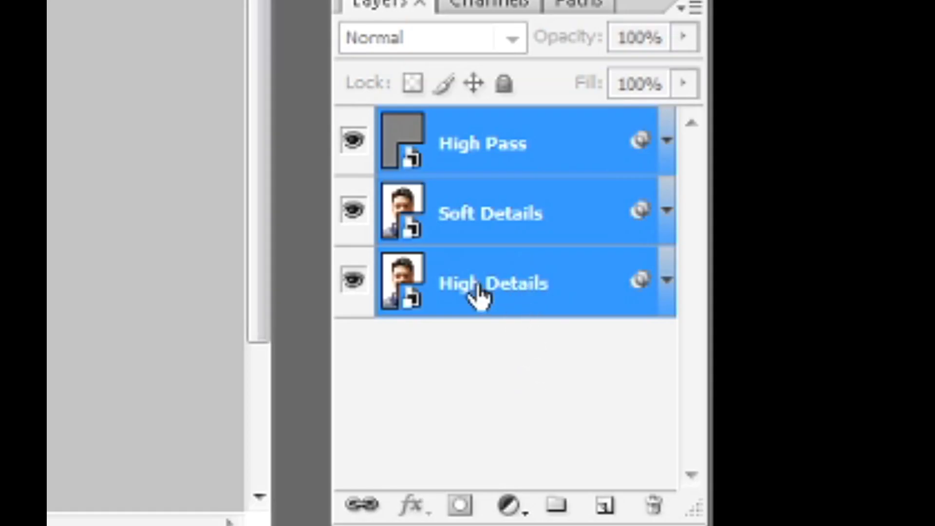
left_click_drag(810, 422, 827, 452)
left_click_drag(528, 384, 564, 501)
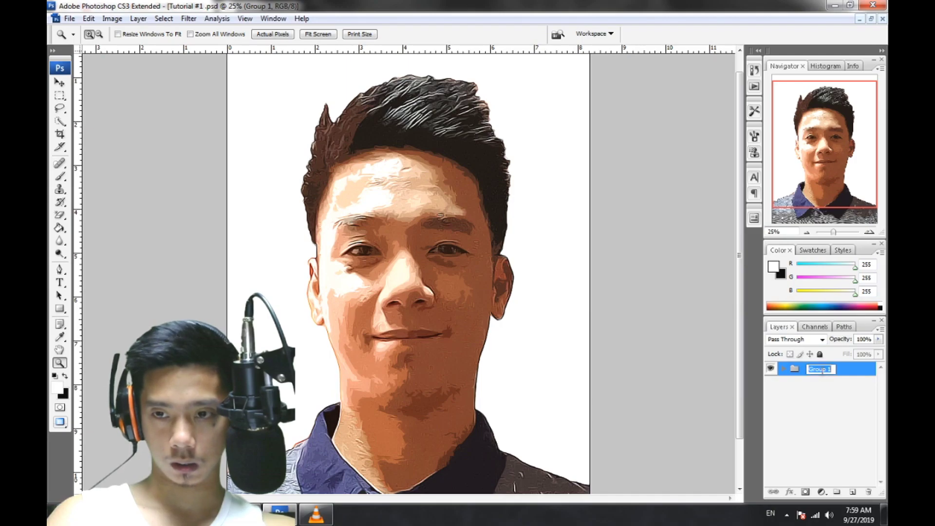
type("Efek")
key("BackSpace")
key("BackSpace")
type("fec")
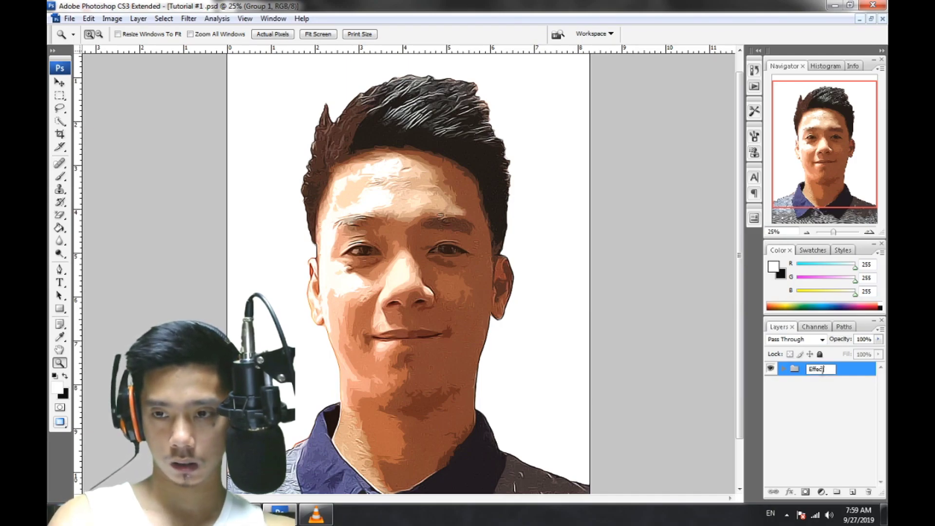
type("t")
key("Return")
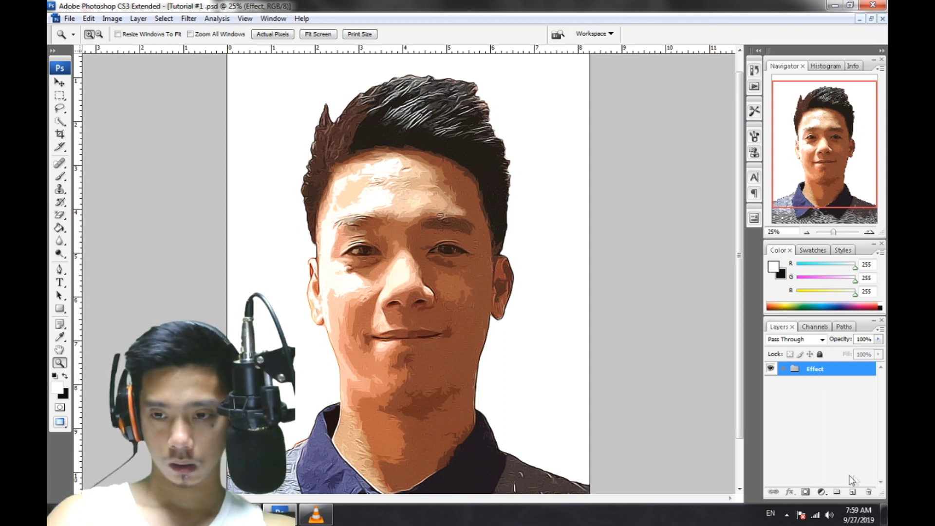
left_click(822, 492)
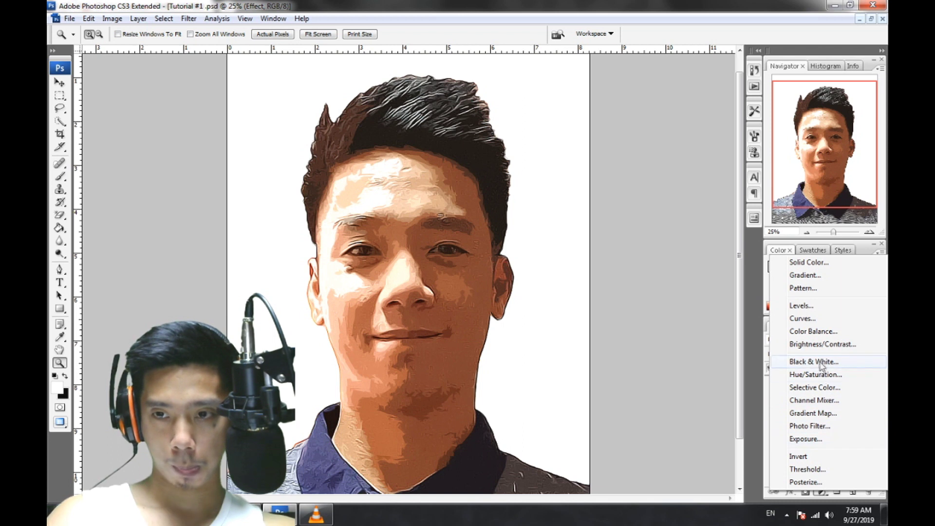
- Add a Levels adjustment above the Effect group with input levels 6, 1.00 and 241
left_click(800, 306)
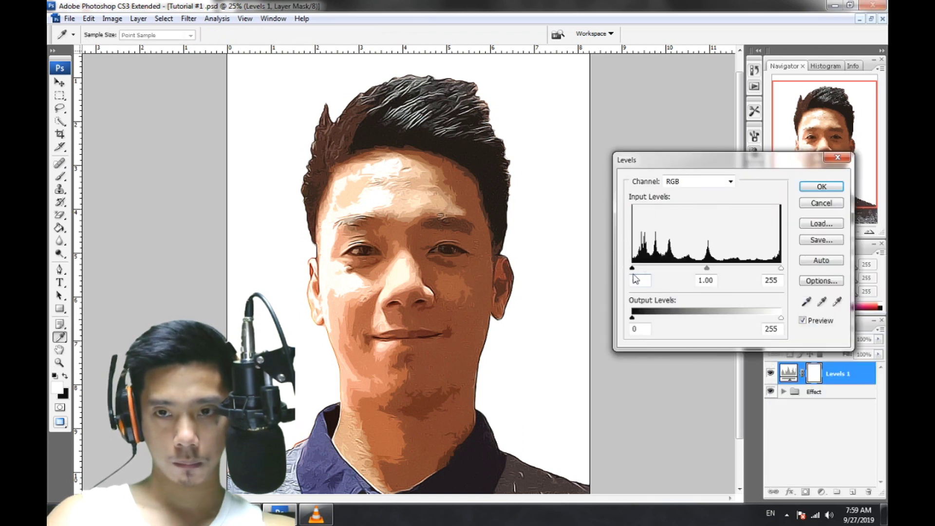
left_click_drag(632, 268, 635, 267)
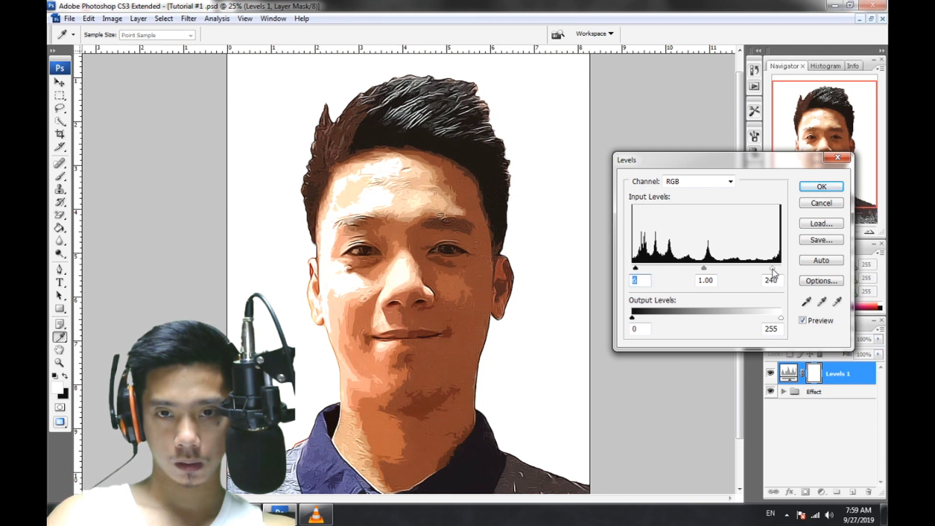
left_click(822, 187)
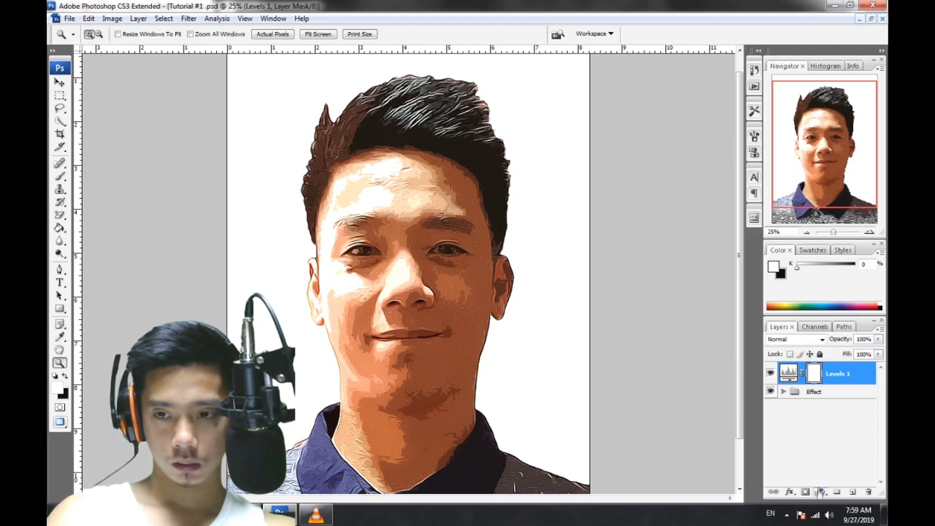
left_click(821, 491)
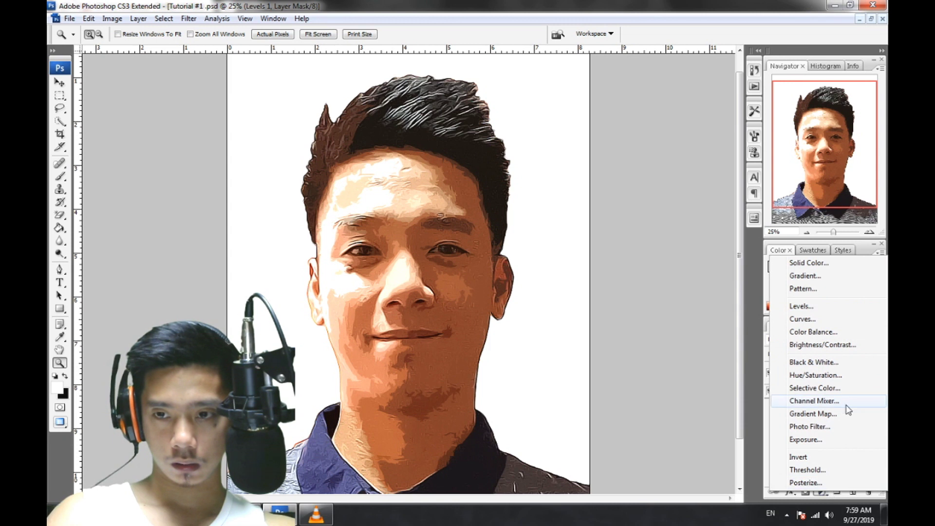
- Add a Hue/Saturation adjustment layer with hue 0, lightness 0 and saturation -5
left_click(830, 375)
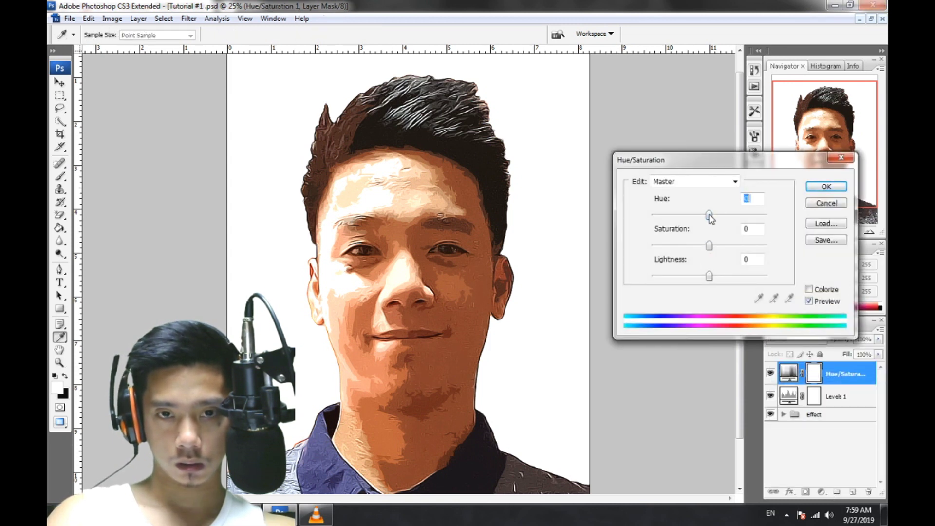
left_click_drag(711, 219, 721, 221)
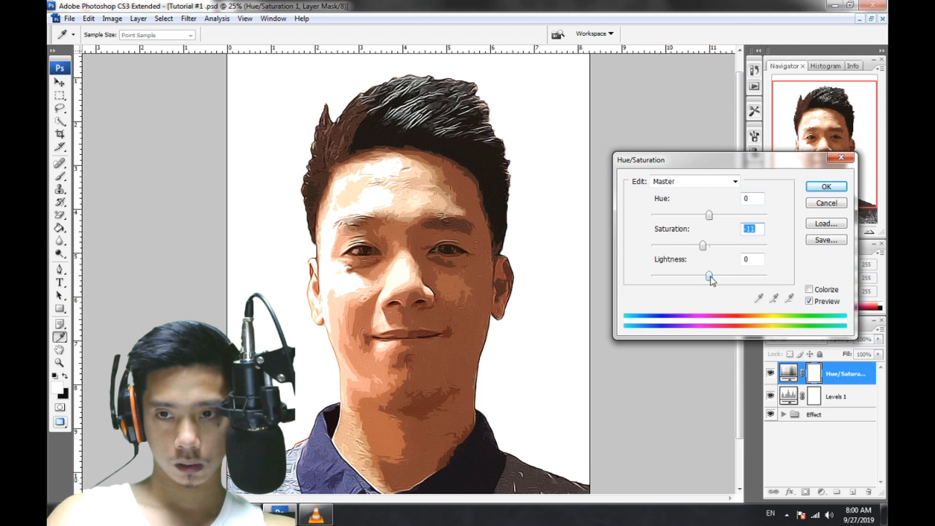
left_click_drag(706, 245, 708, 245)
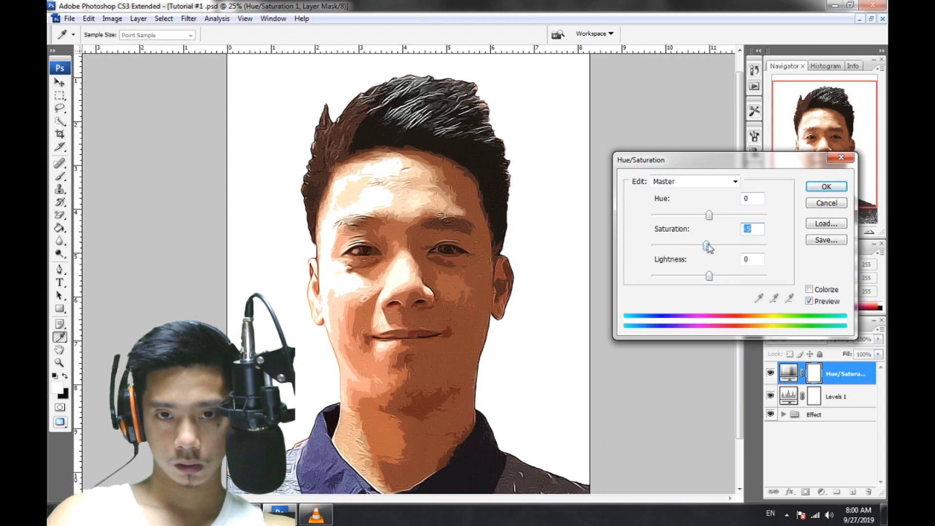
left_click(819, 188)
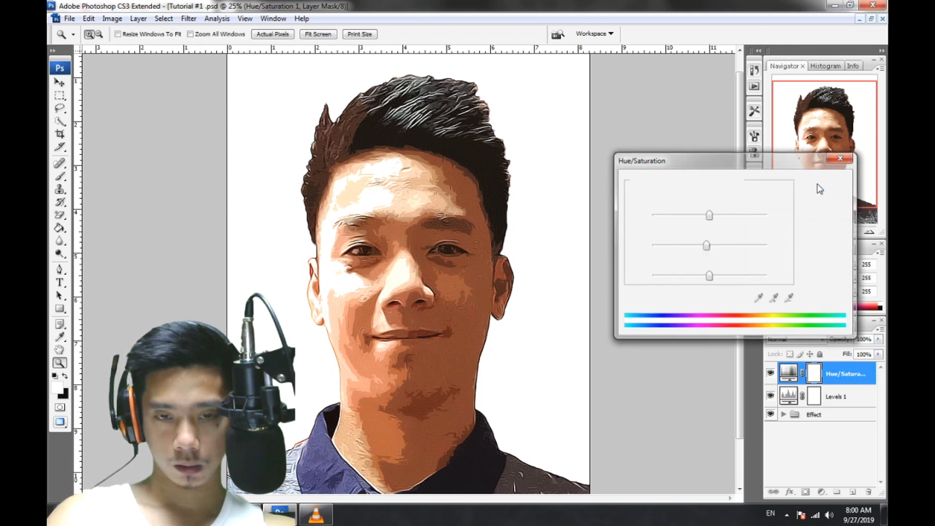
left_click(821, 491)
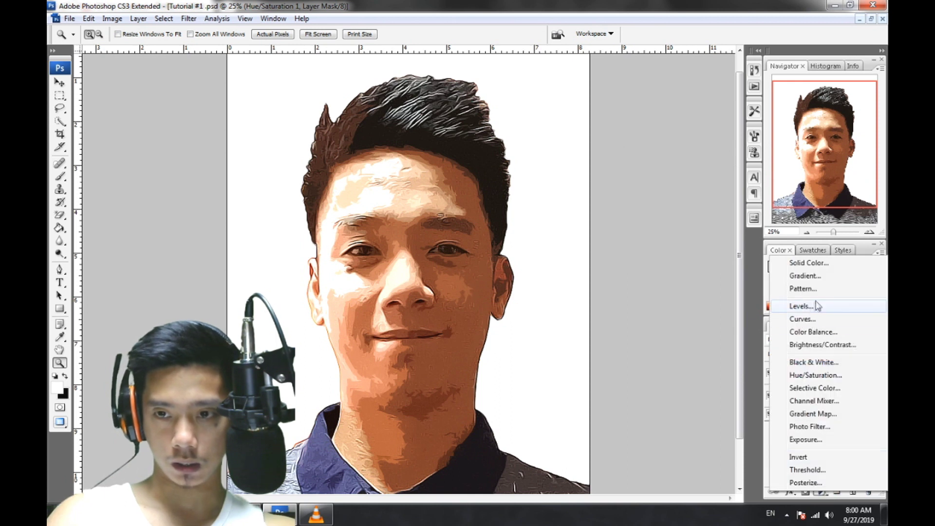
- Add a Color Balance layer warming shadows and midtones toward red, highlights at +13, +2, +5
left_click(813, 332)
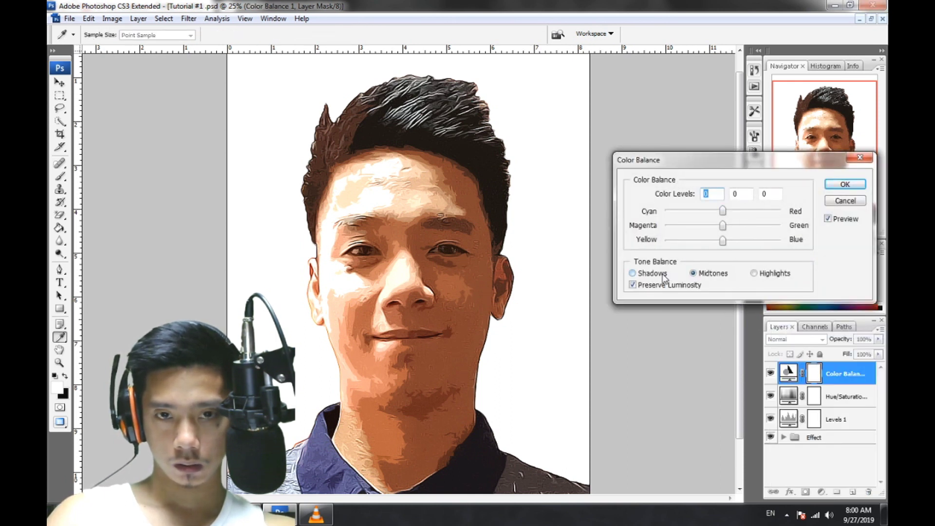
left_click_drag(722, 211, 744, 211)
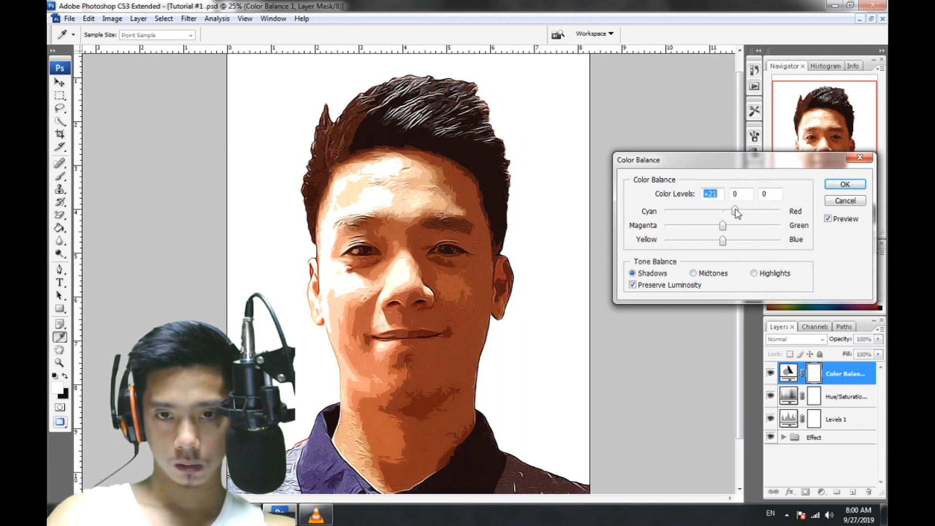
mouse_move(737, 229)
left_mouse_down()
mouse_move(700, 231)
mouse_move(726, 228)
mouse_move(727, 246)
left_mouse_up()
left_click(700, 272)
mouse_move(724, 210)
left_mouse_down()
mouse_move(733, 213)
mouse_move(729, 226)
mouse_move(718, 227)
left_mouse_up()
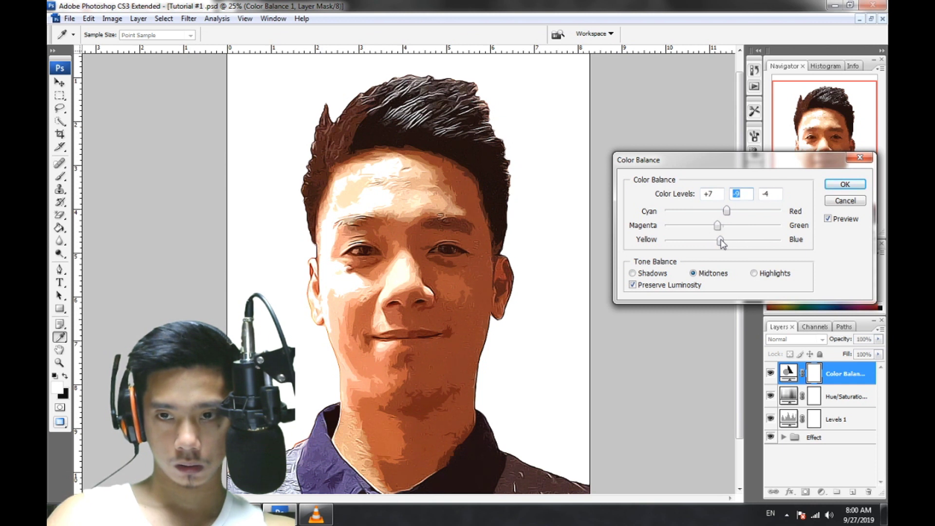
left_click_drag(724, 240, 722, 239)
left_click(720, 225)
left_click(774, 275)
left_click_drag(727, 215, 733, 216)
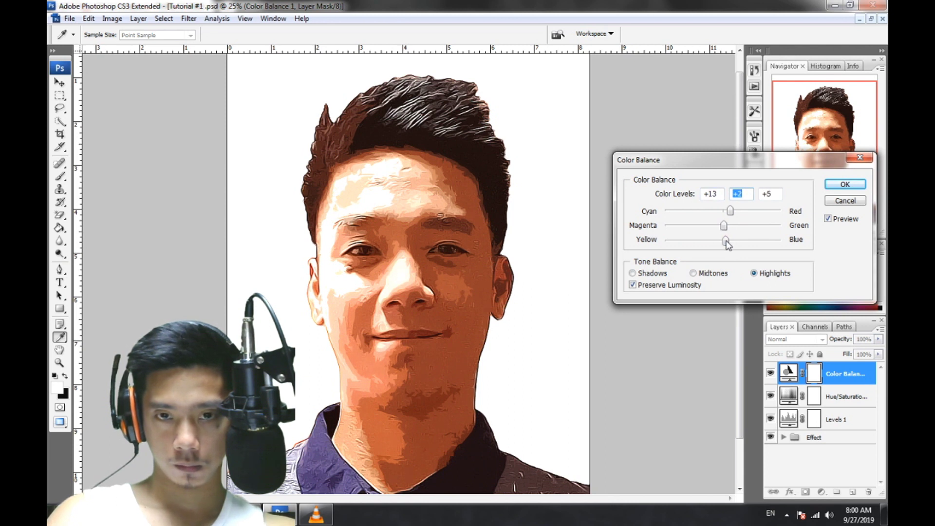
left_click(830, 188)
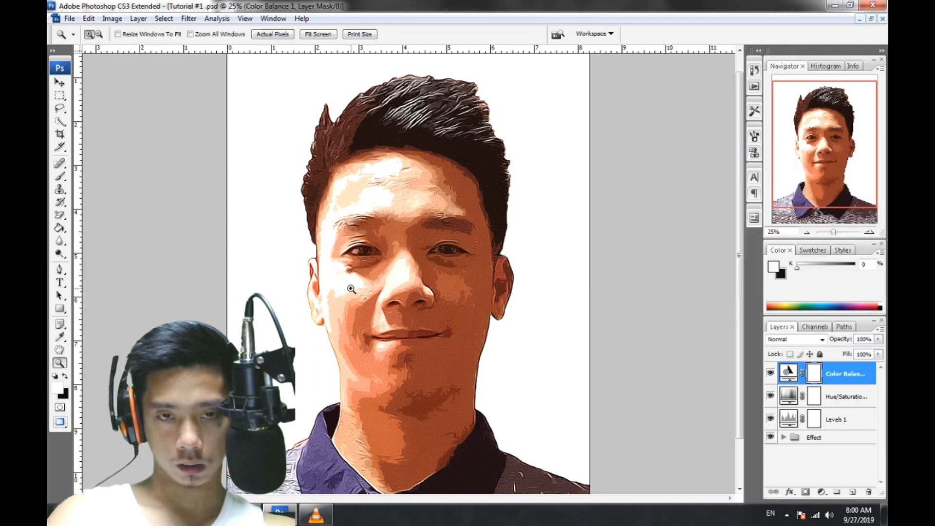
left_click(399, 304, "alt")
left_click(454, 326)
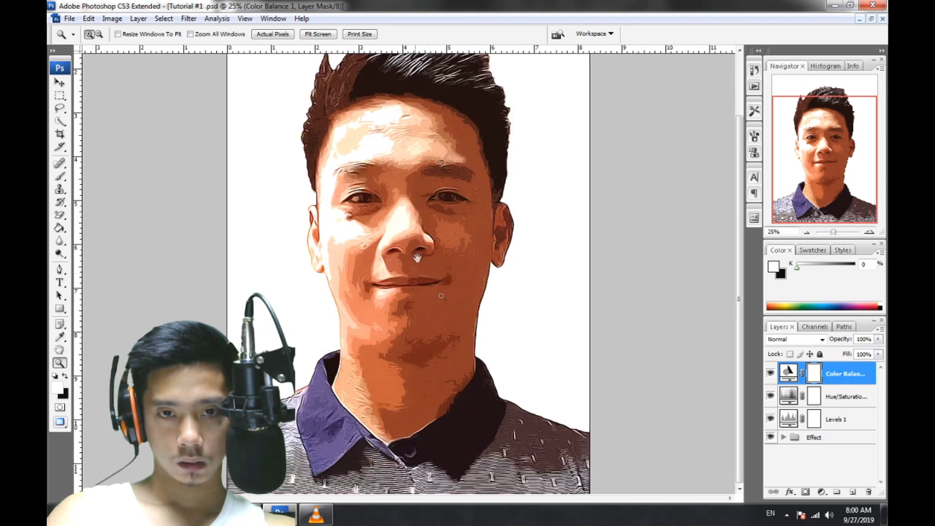
left_click_drag(417, 257, 435, 306)
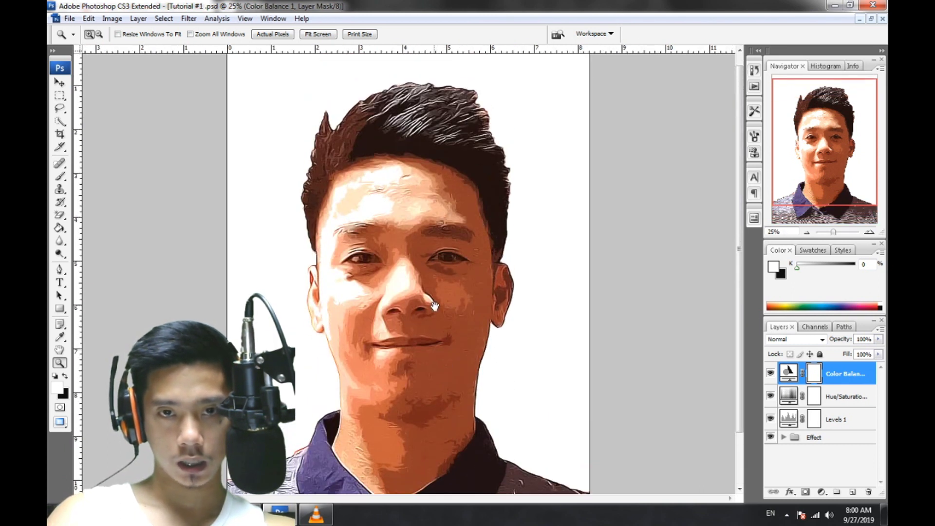
left_click(416, 337, "alt")
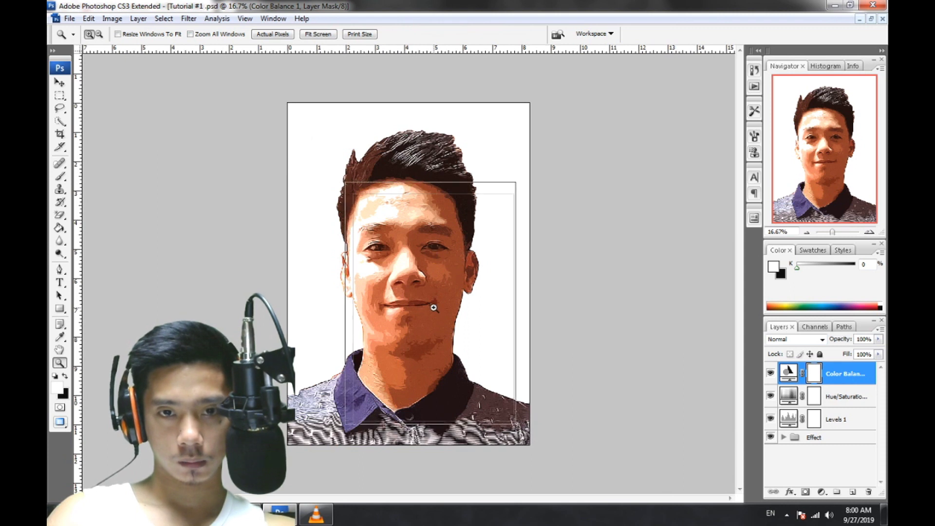
left_click(433, 307)
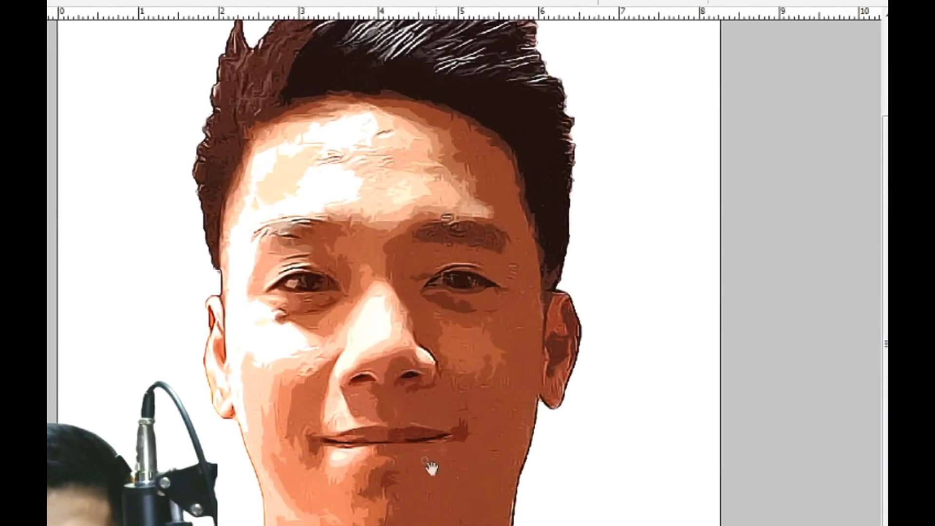